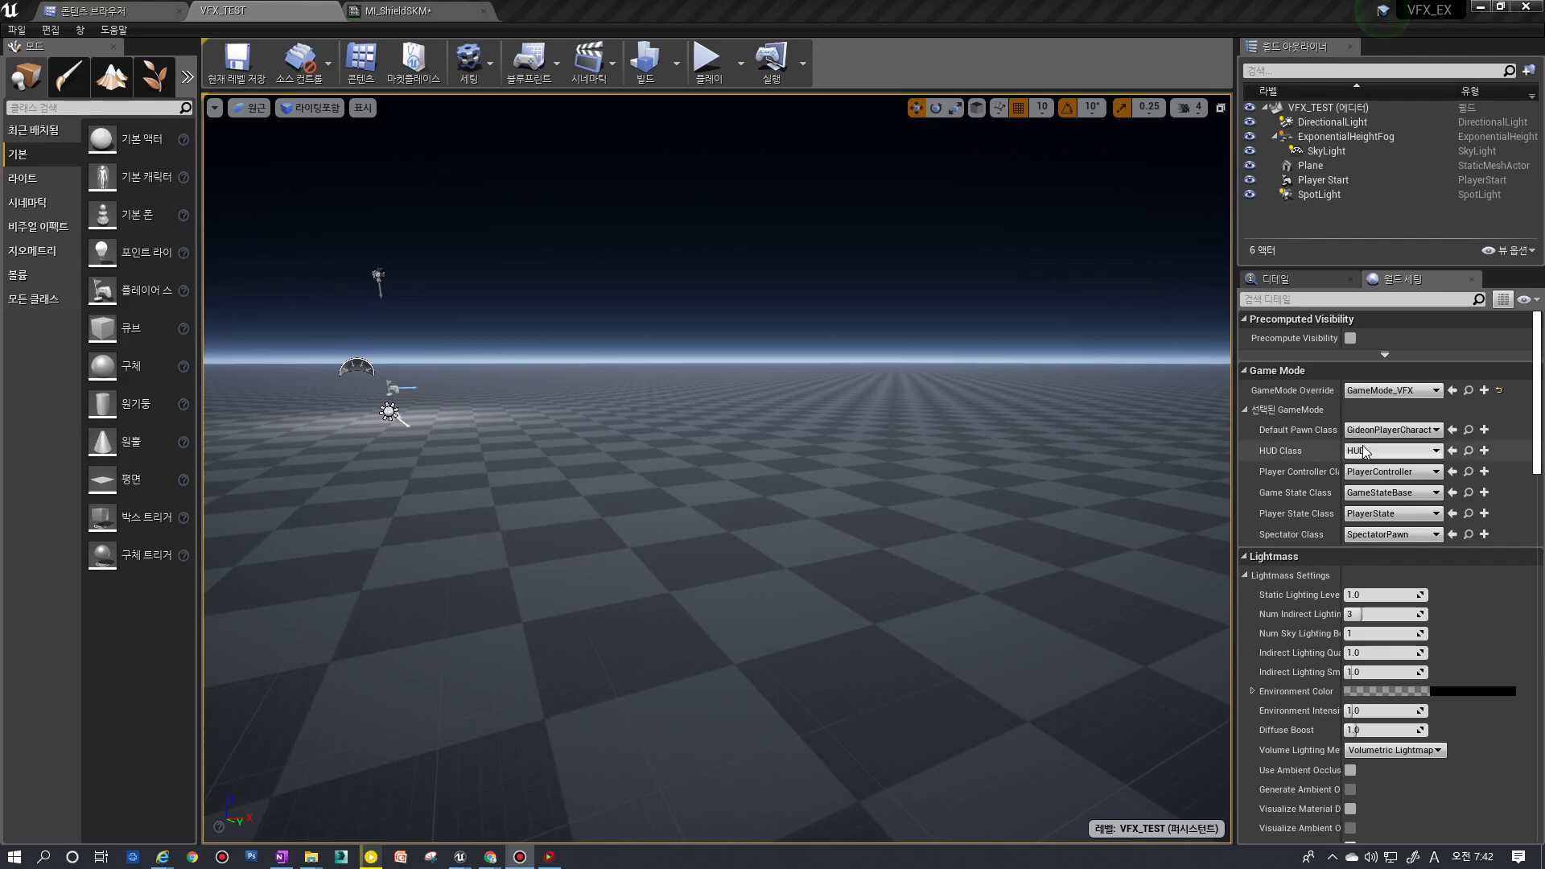
Step: Play the level full-screen, control the shield-wrapped character, then refocus the editor
left_click(707, 64)
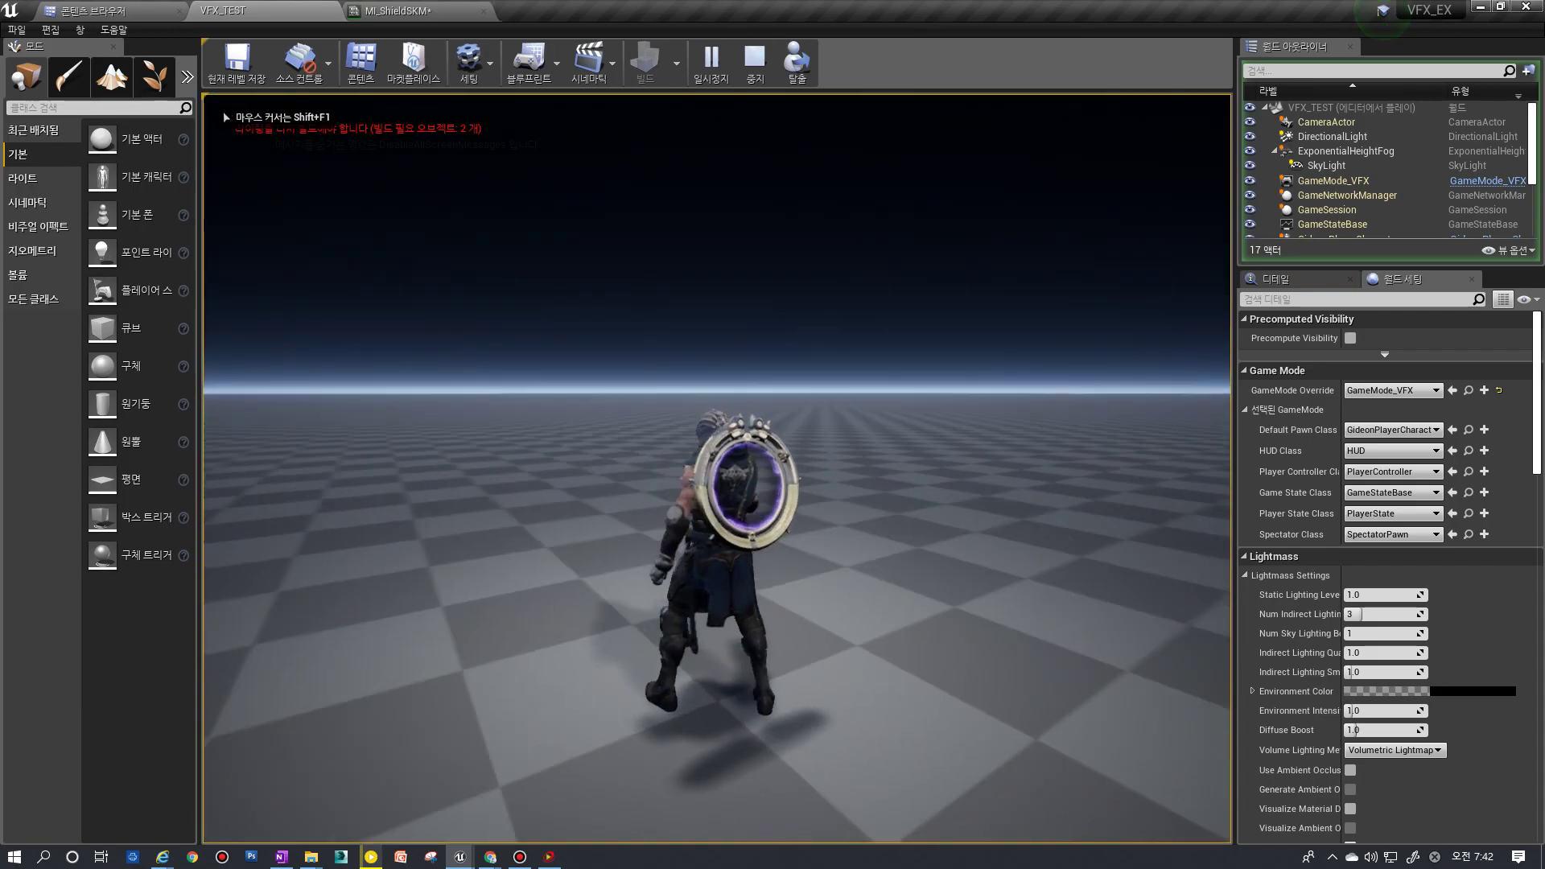
key("F11")
left_click(772, 435)
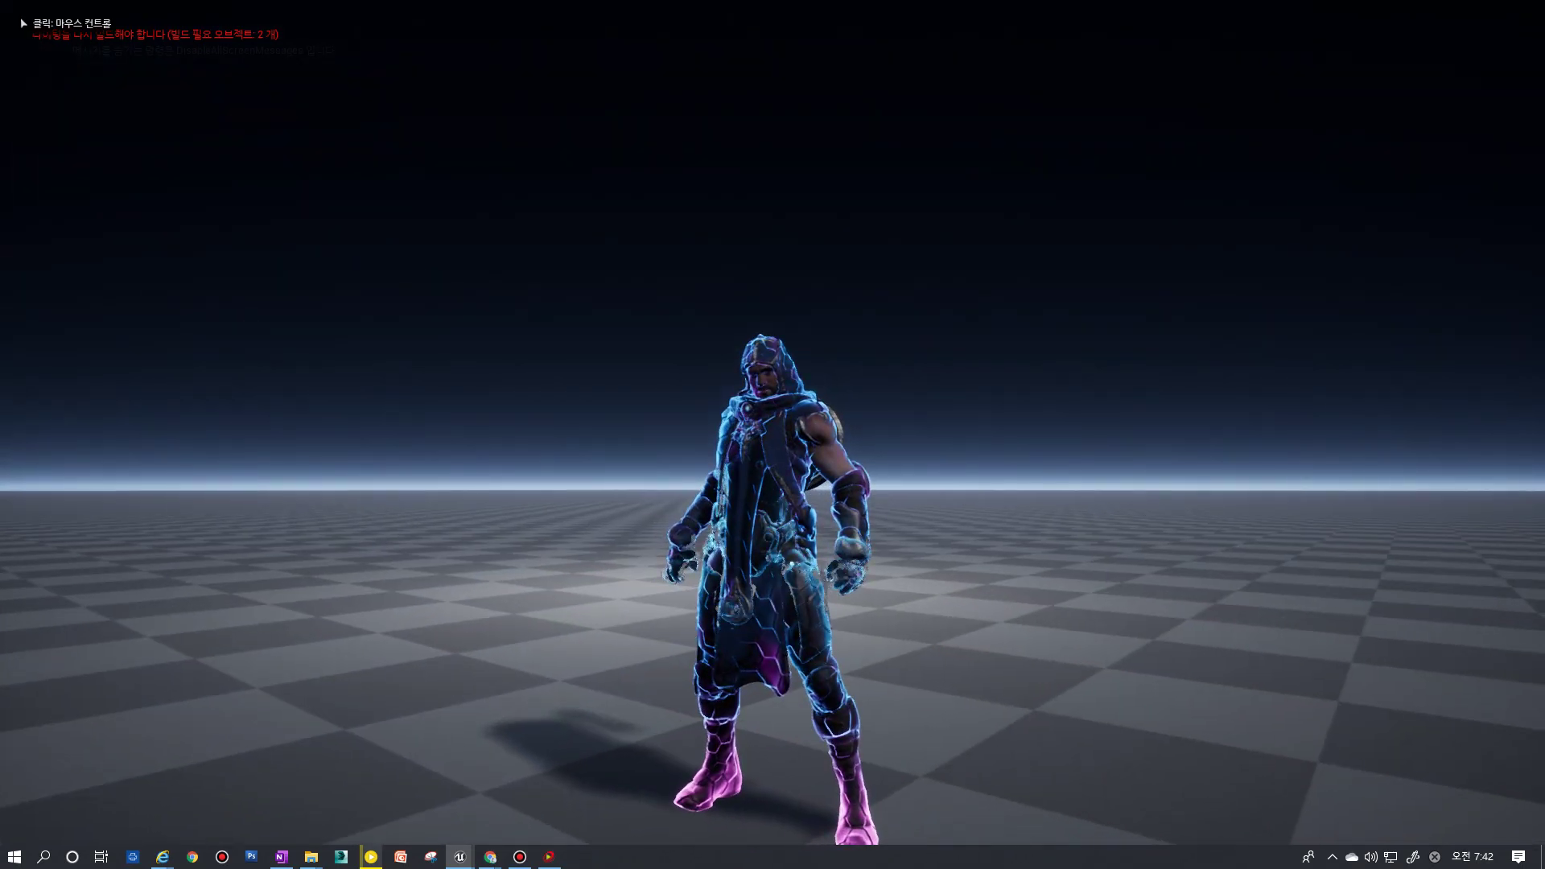
left_click(838, 528)
Step: Detach from the player, zoom around the shielded character, and restore the editor layout
key("Escape")
scroll(841, 563, "up", 5)
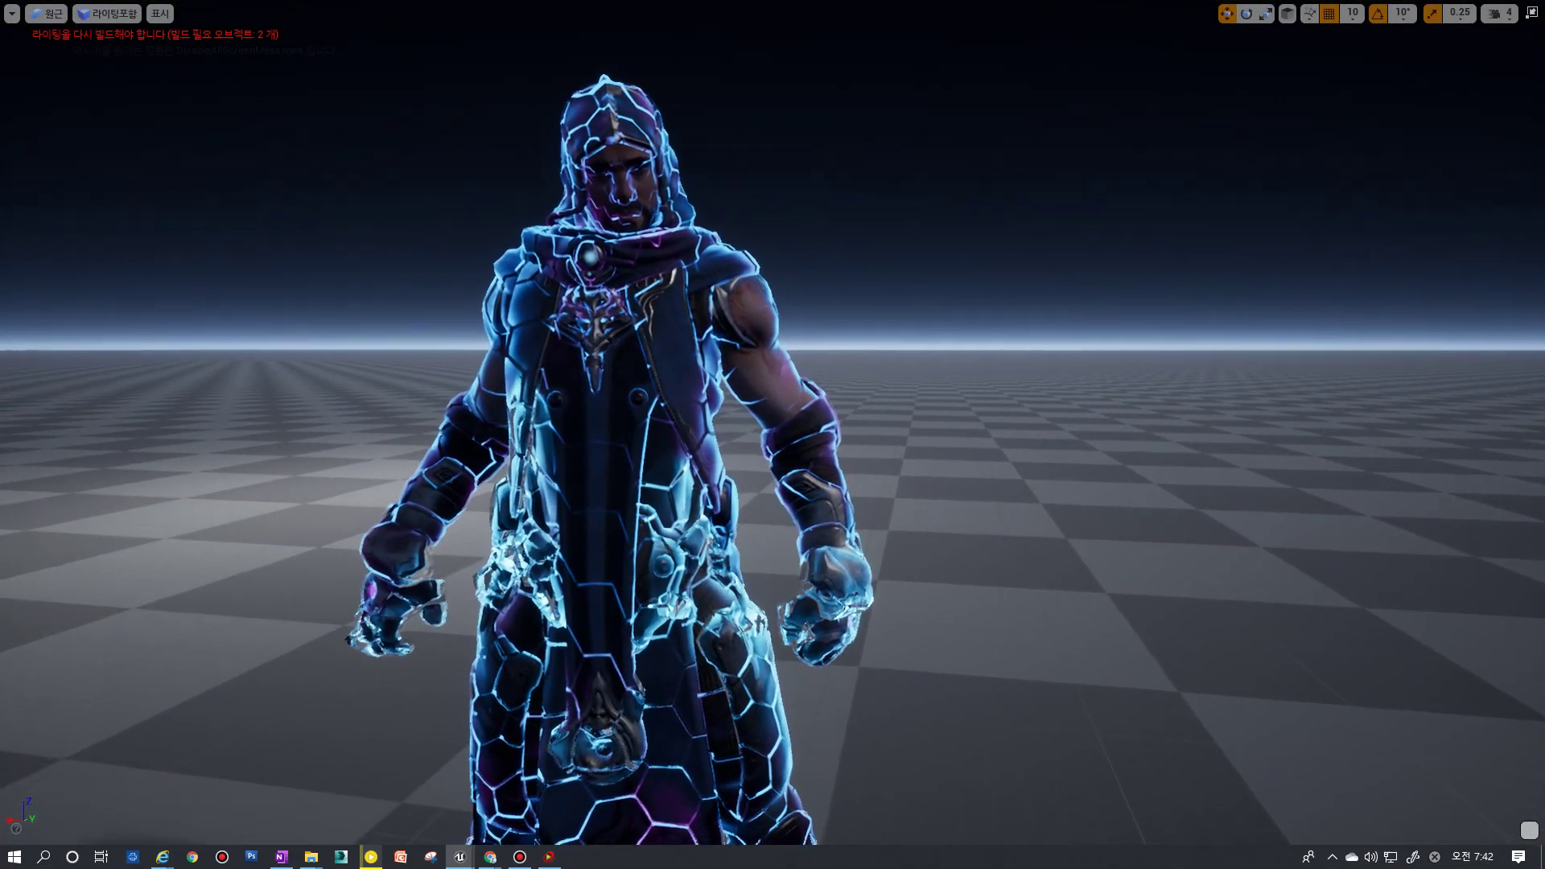
scroll(842, 563, "up", 5)
scroll(841, 563, "down", 10)
scroll(842, 564, "down", 3)
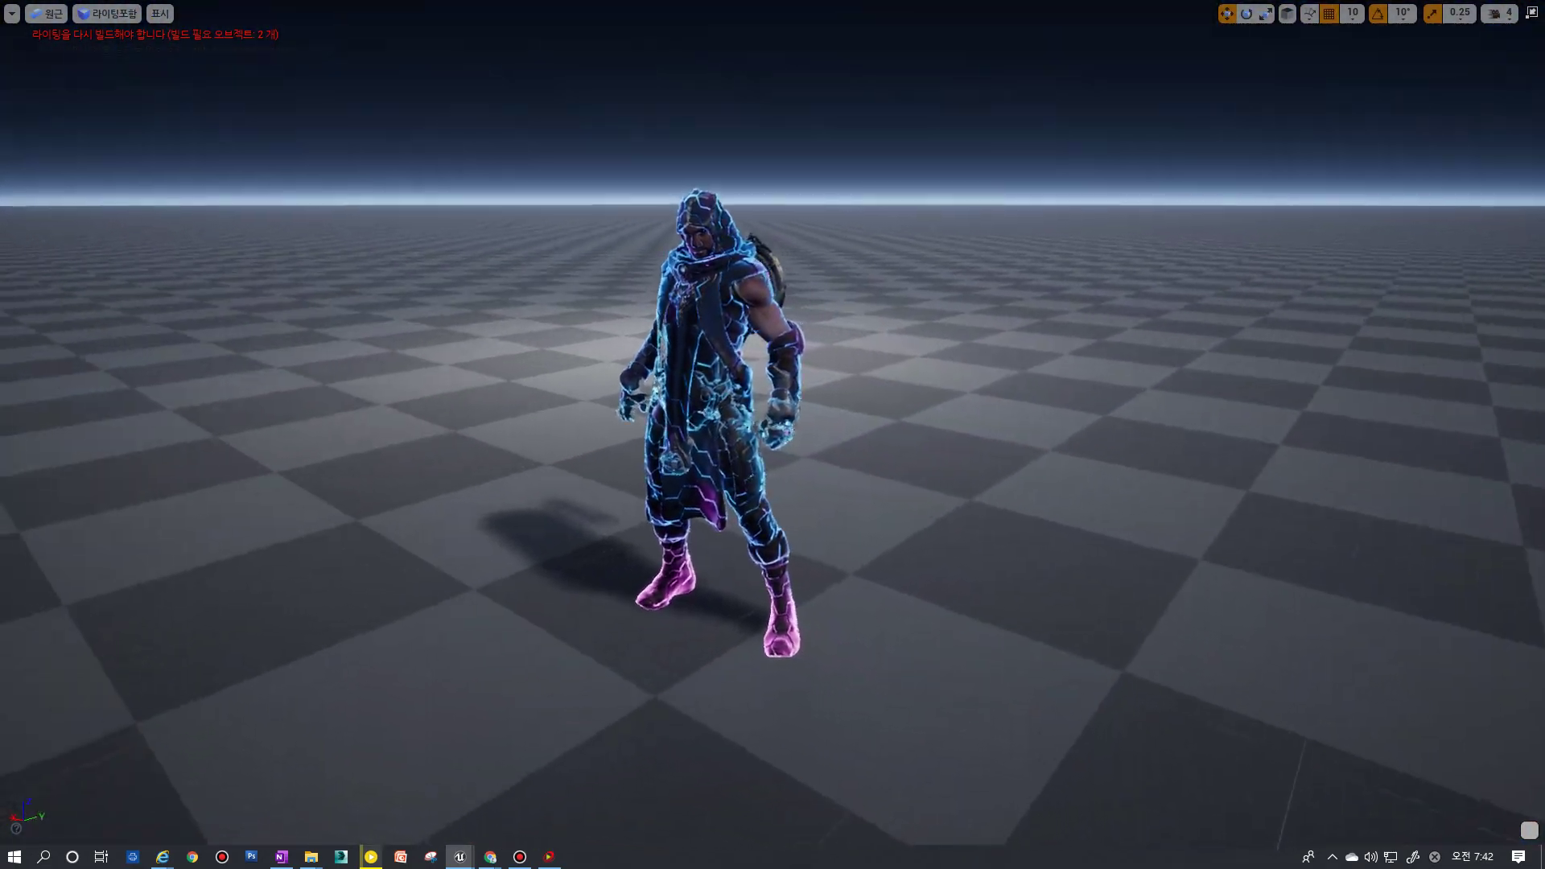
scroll(842, 564, "up", 5)
scroll(841, 563, "up", 8)
scroll(754, 585, "down", 2)
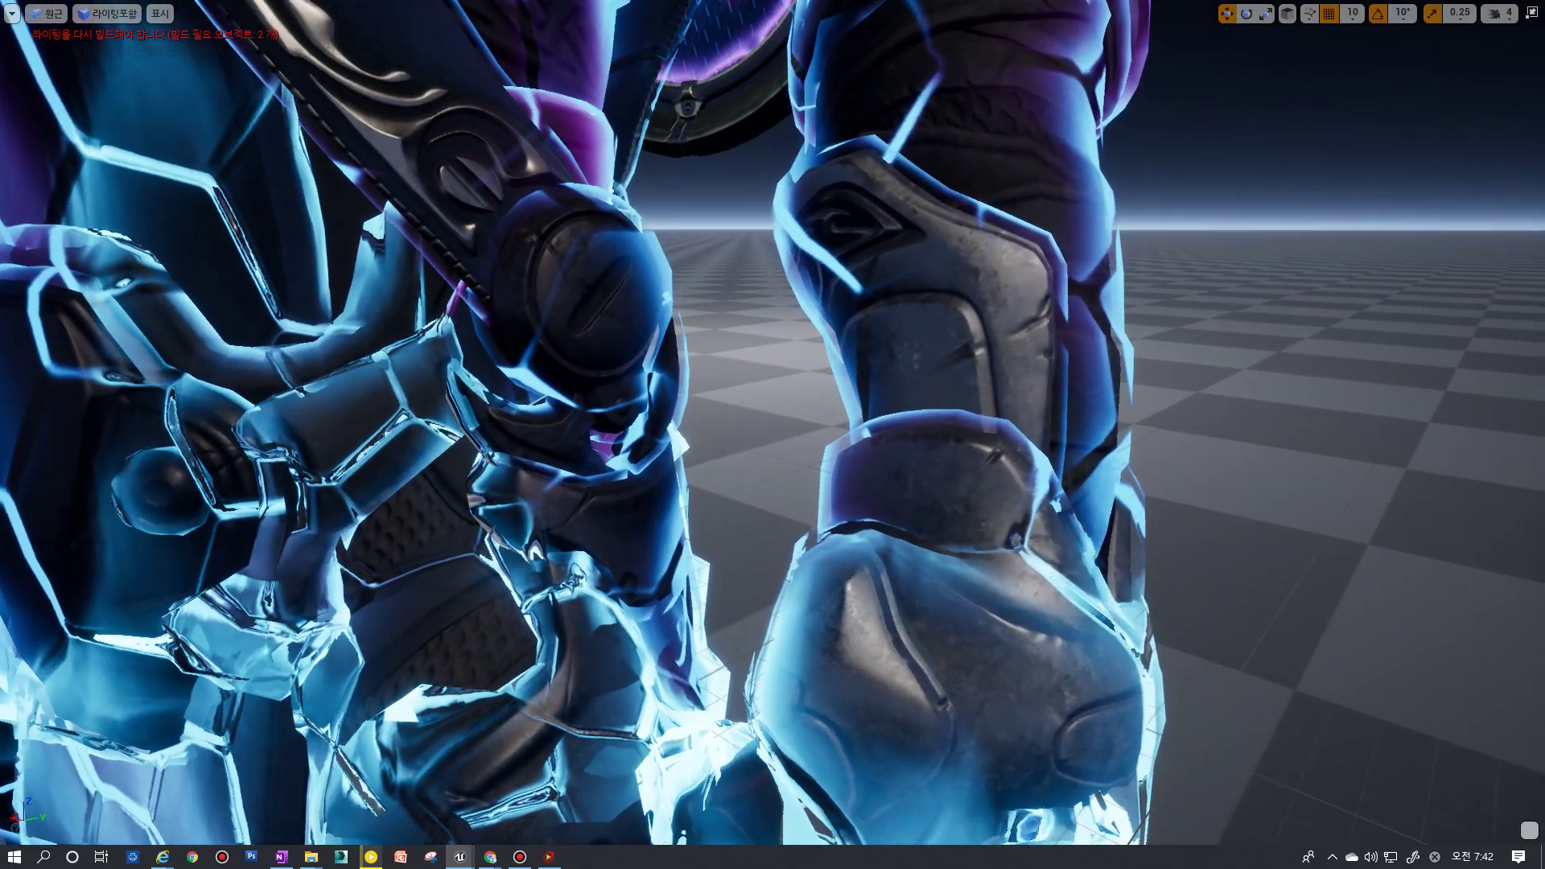
scroll(755, 585, "down", 5)
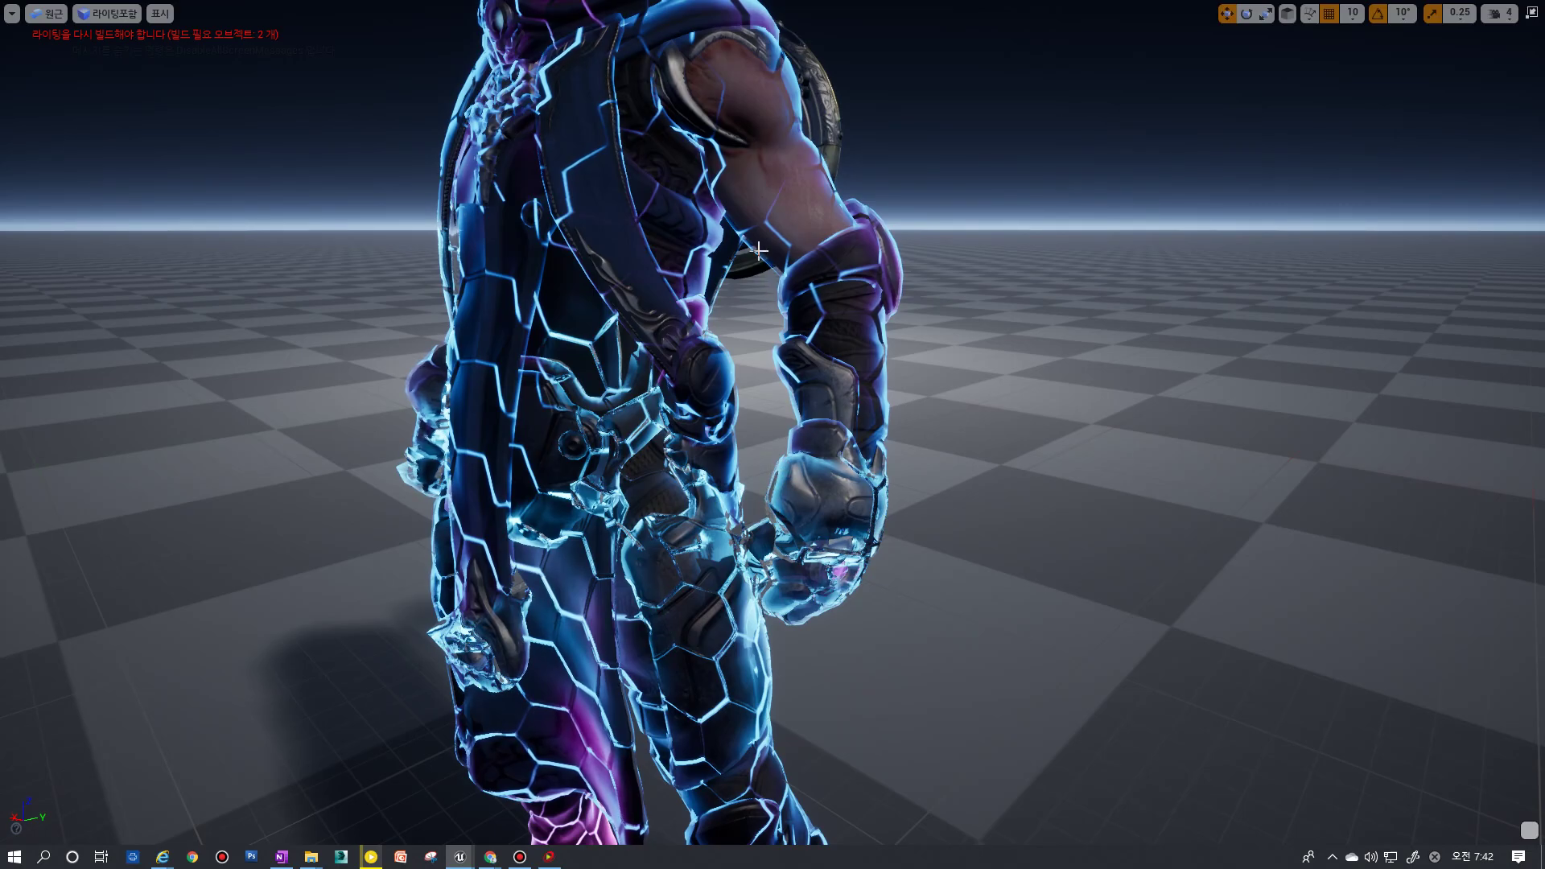
scroll(760, 255, "down", 2)
scroll(740, 230, "up", 6)
scroll(724, 213, "down", 6)
scroll(719, 205, "up", 2)
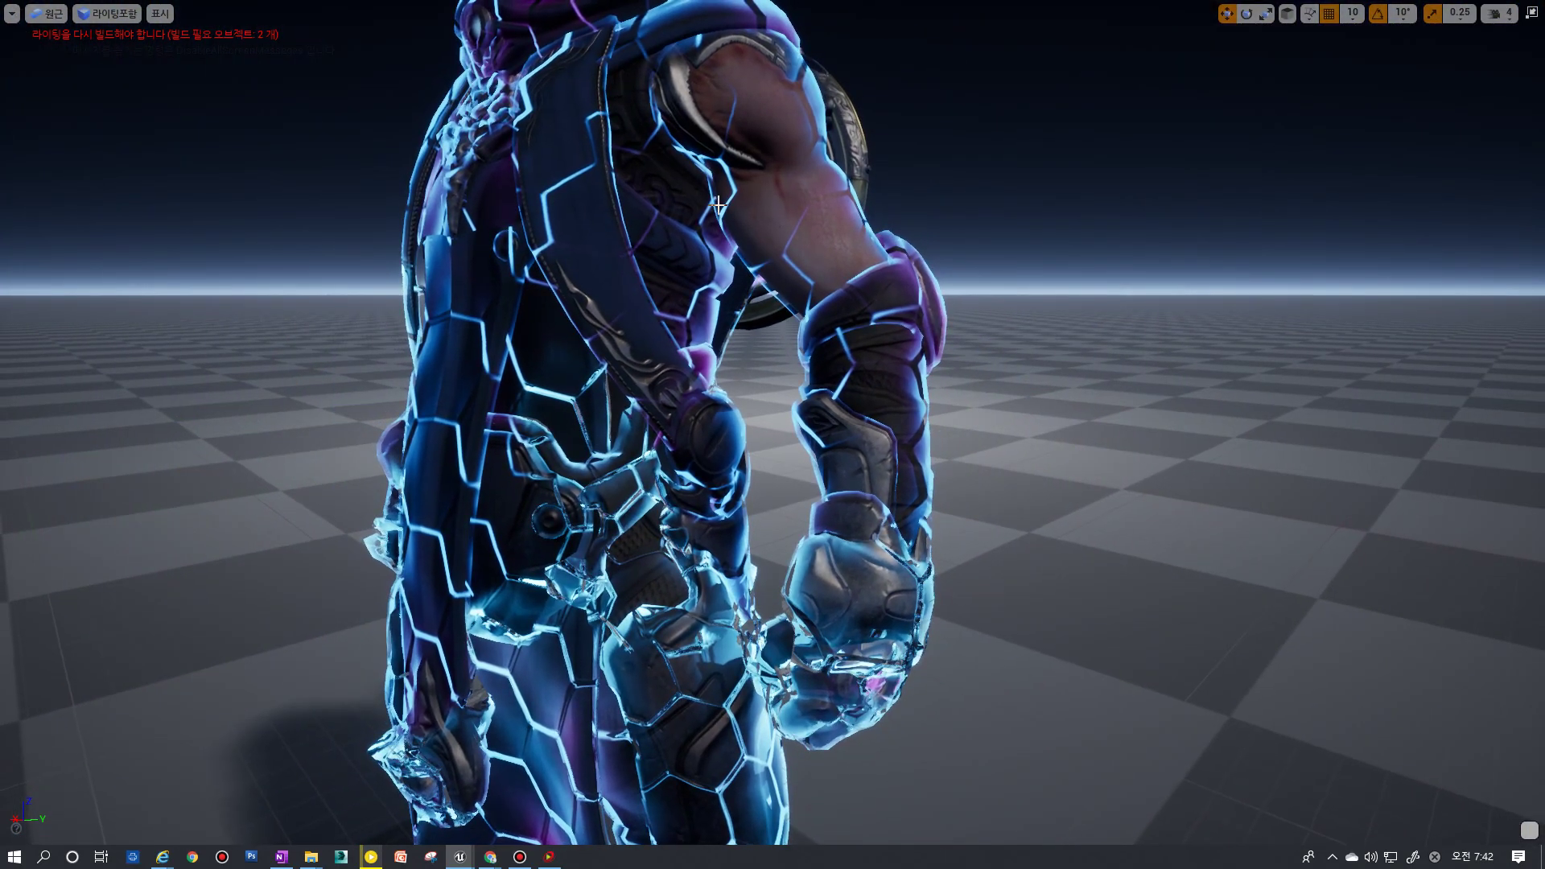
scroll(812, 315, "down", 5)
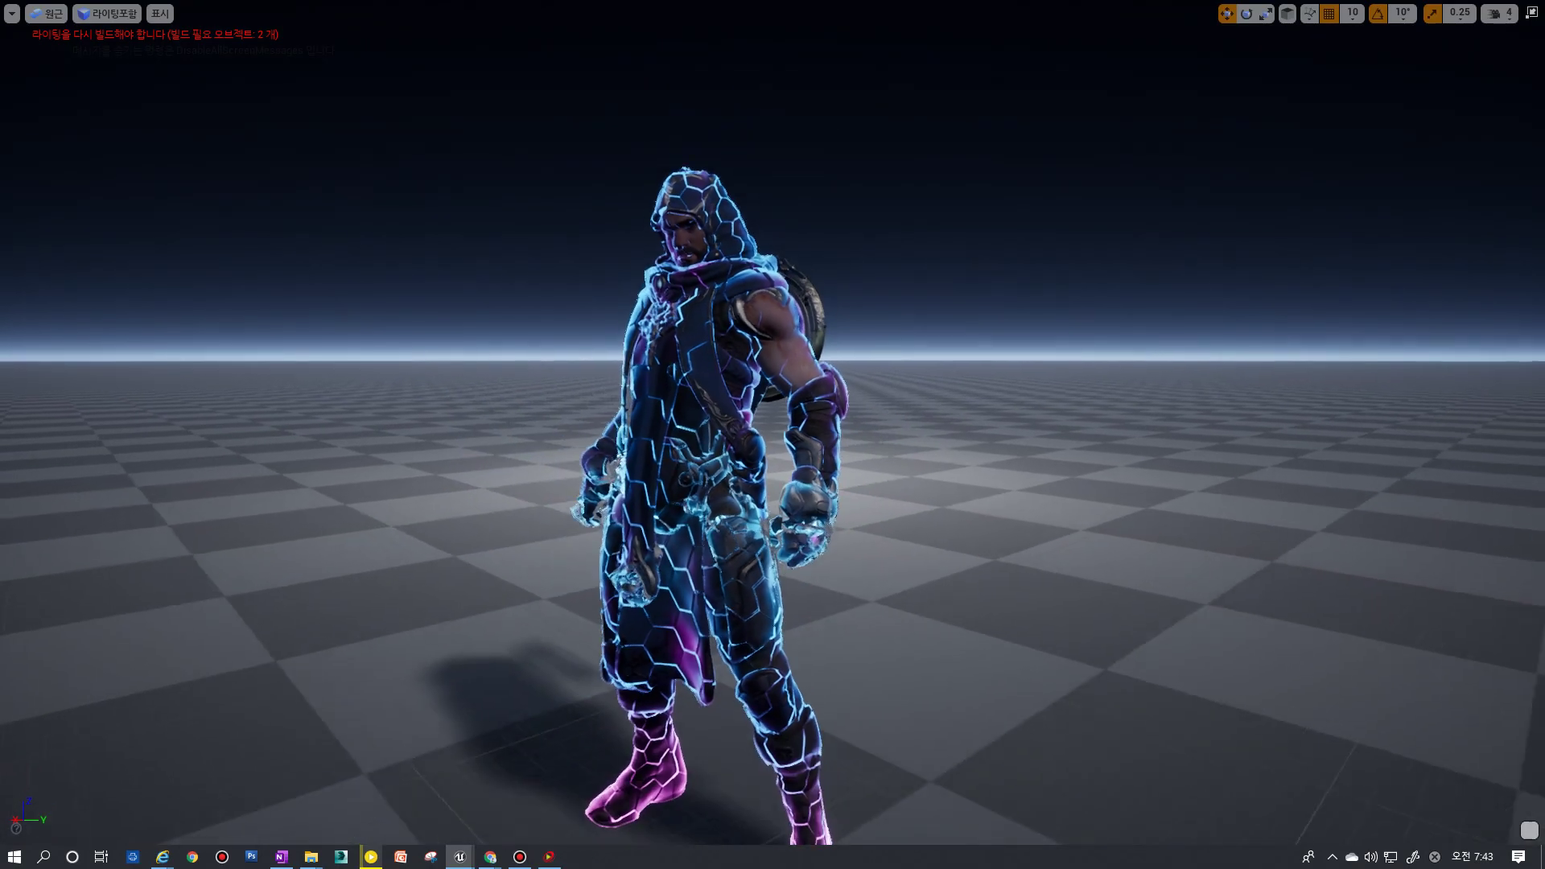
scroll(811, 315, "up", 8)
scroll(807, 324, "down", 5)
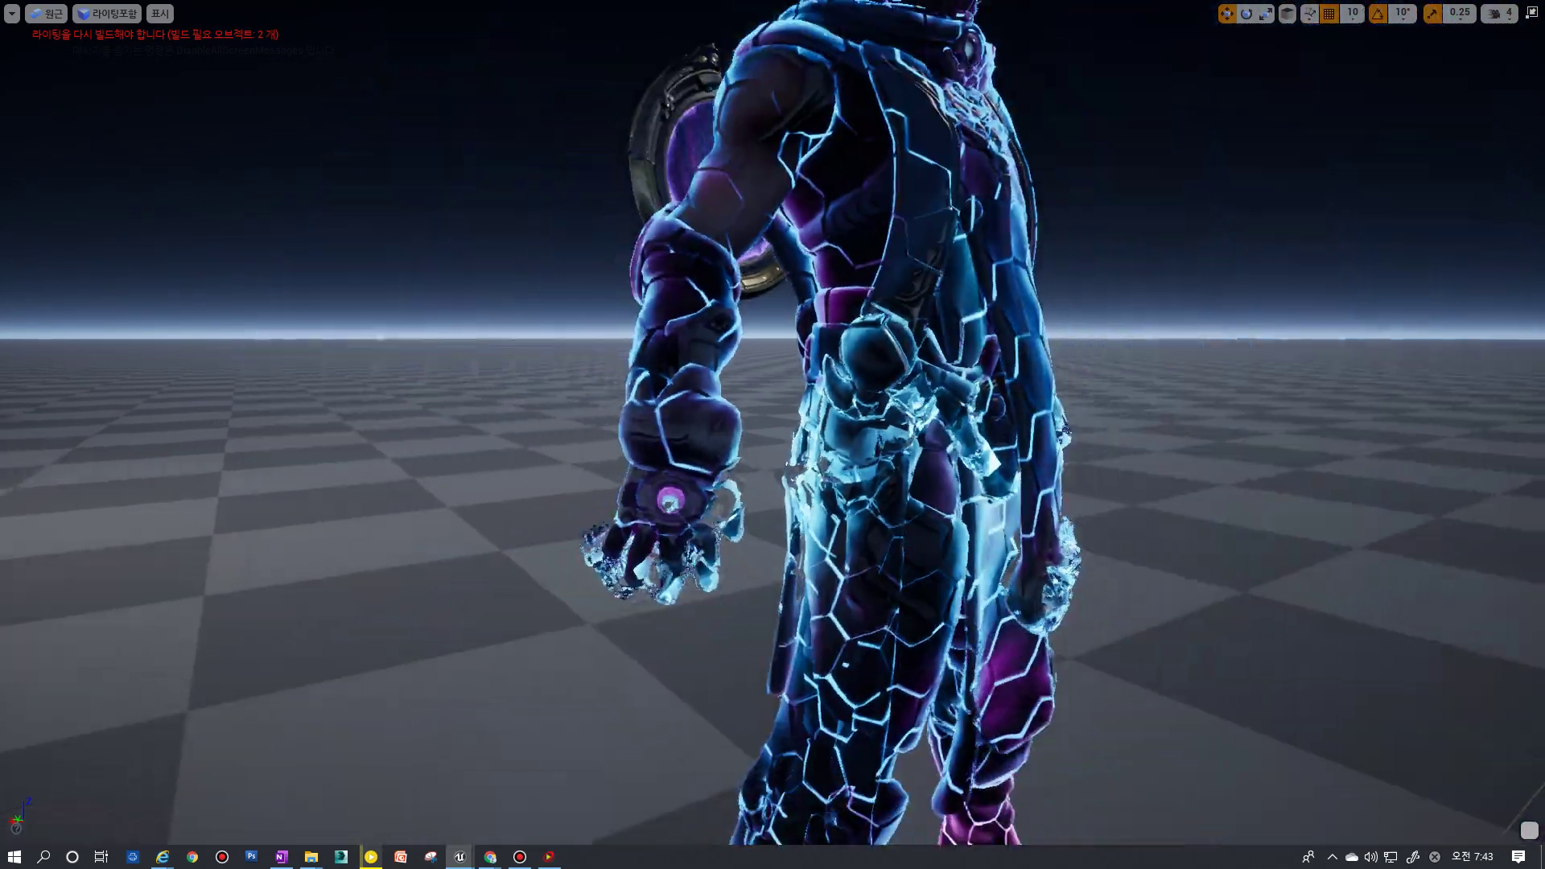
key("F11")
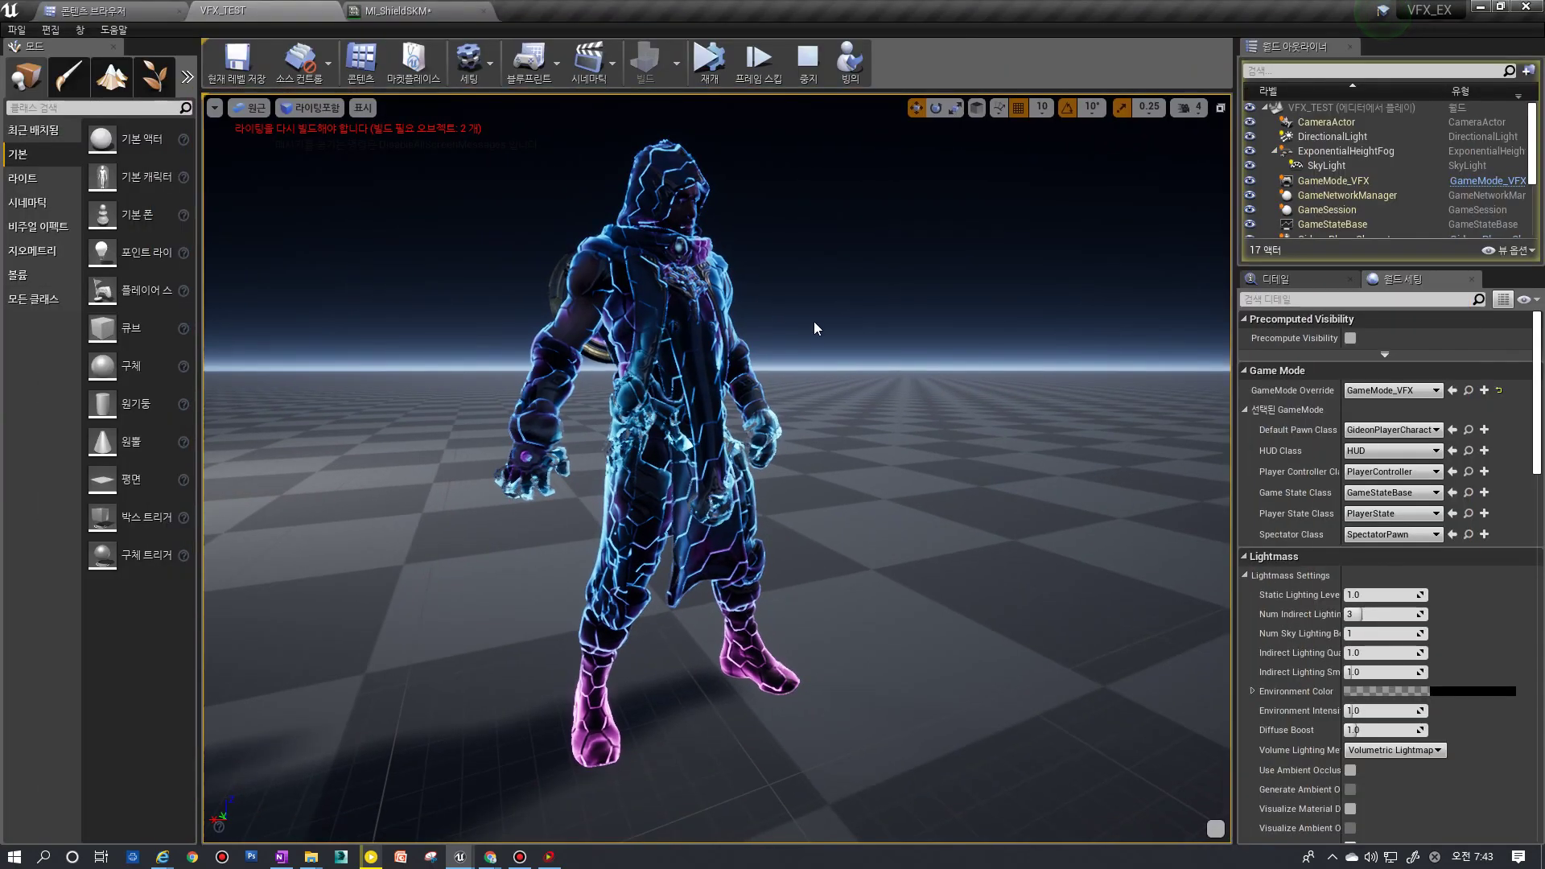
Step: Return to the VFX_TEST level, then enlarge the floating MI_ShieldSKM editor and reposition it
left_click(415, 10)
left_click(121, 11)
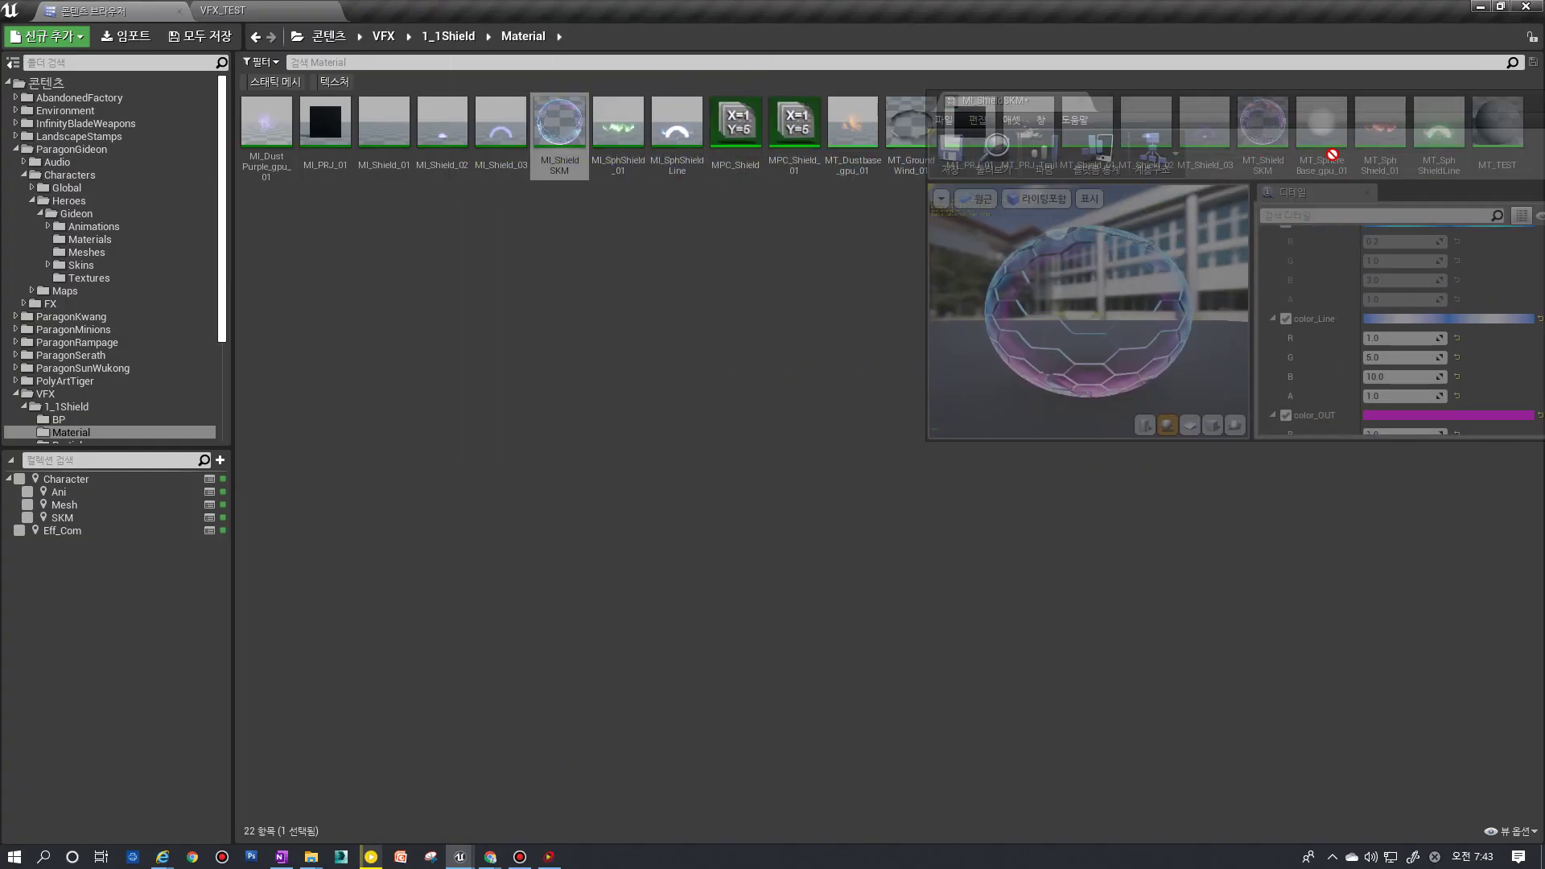
left_click(207, 8)
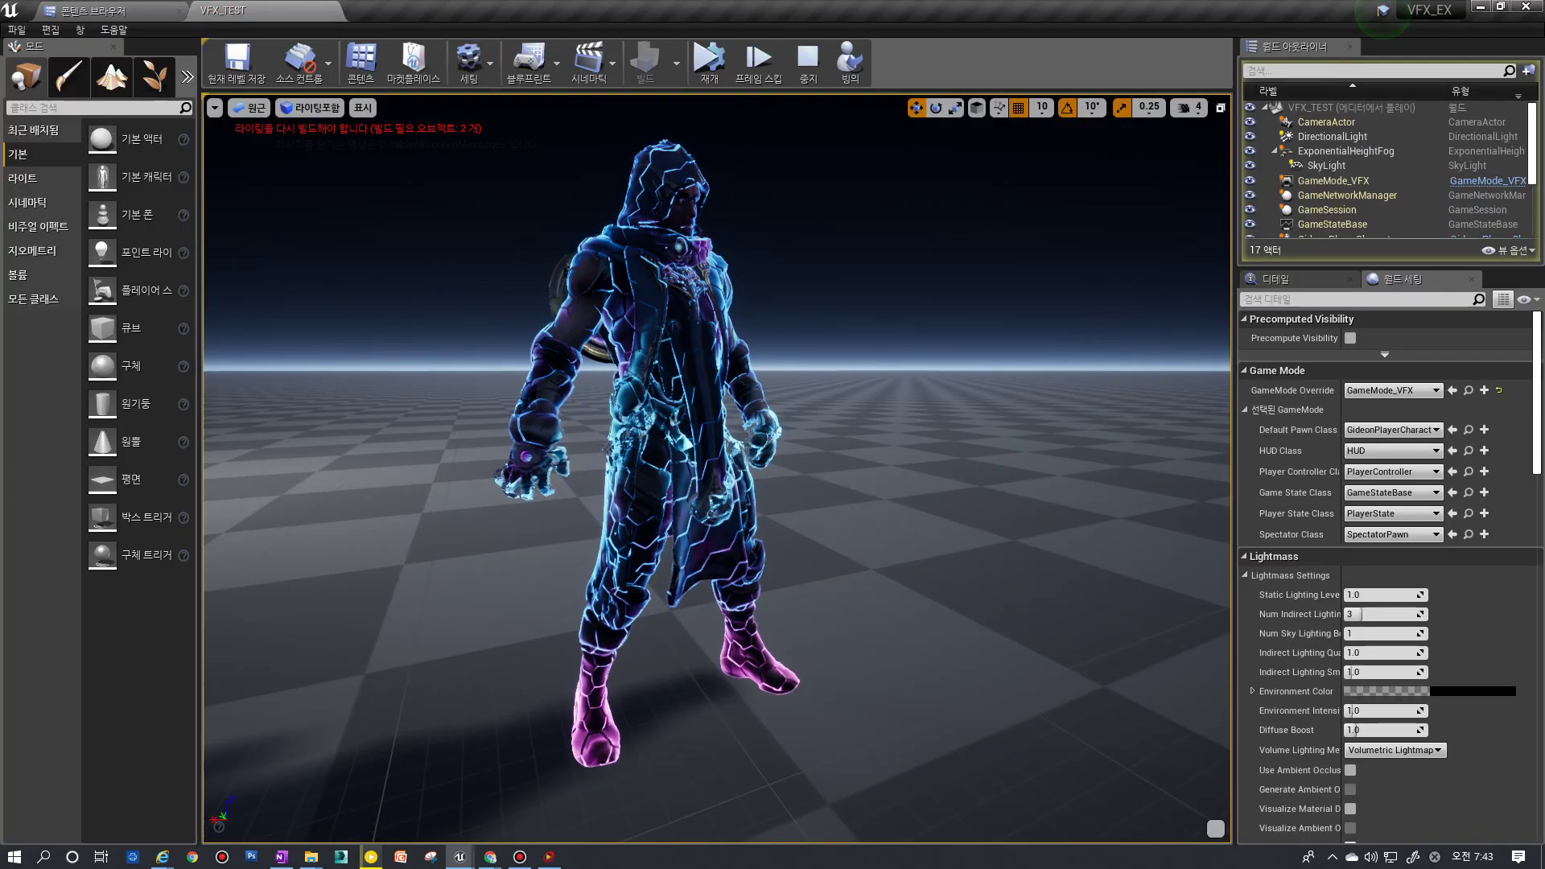
left_click_drag(1231, 443, 1231, 766)
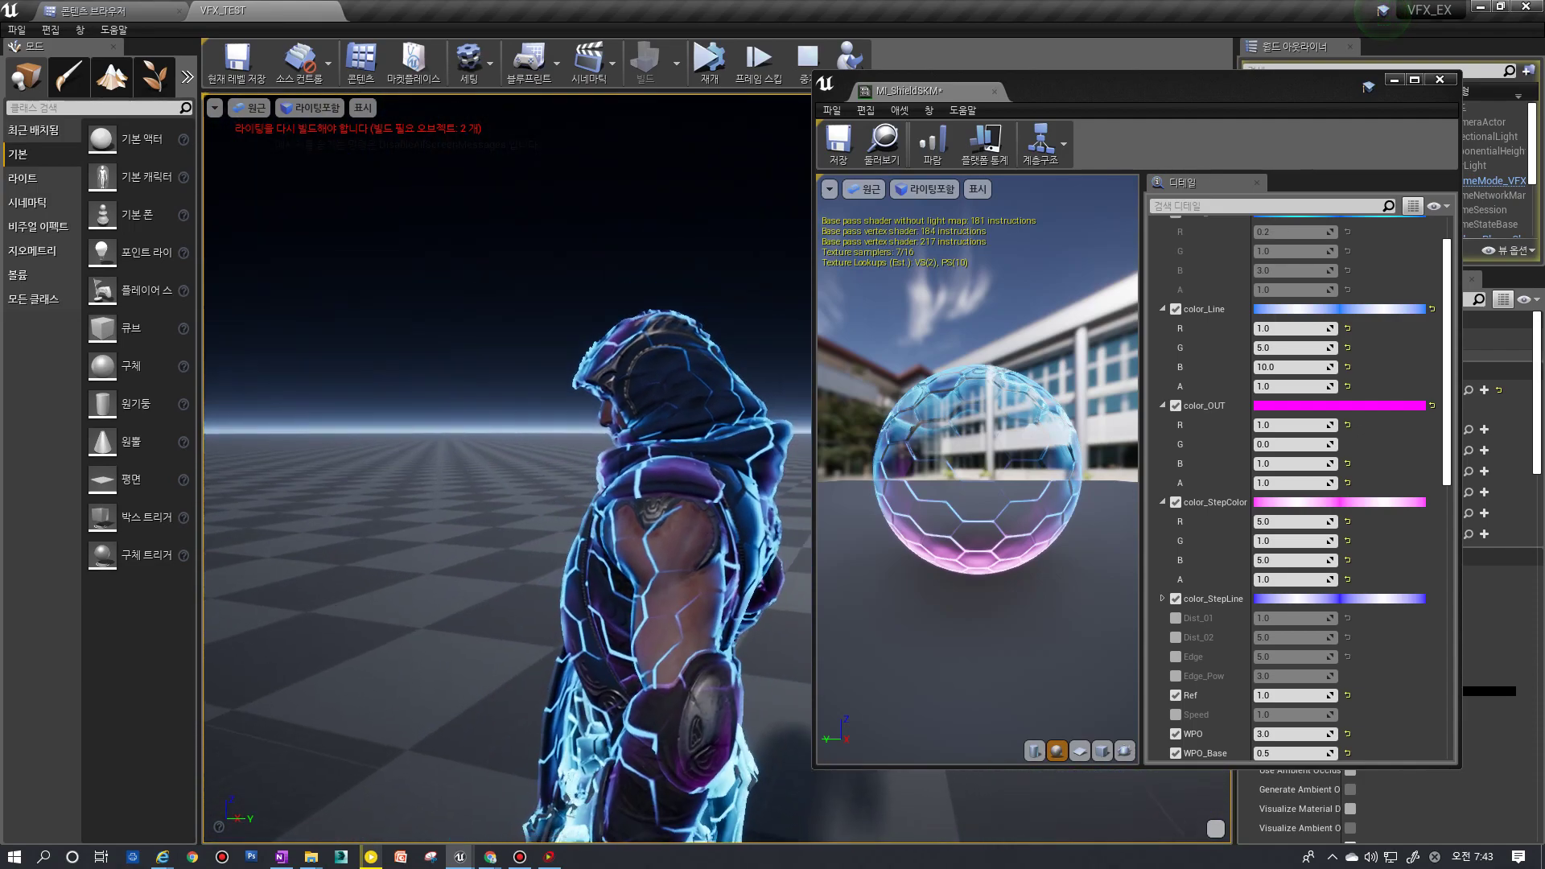
left_click_drag(1085, 74, 1102, 99)
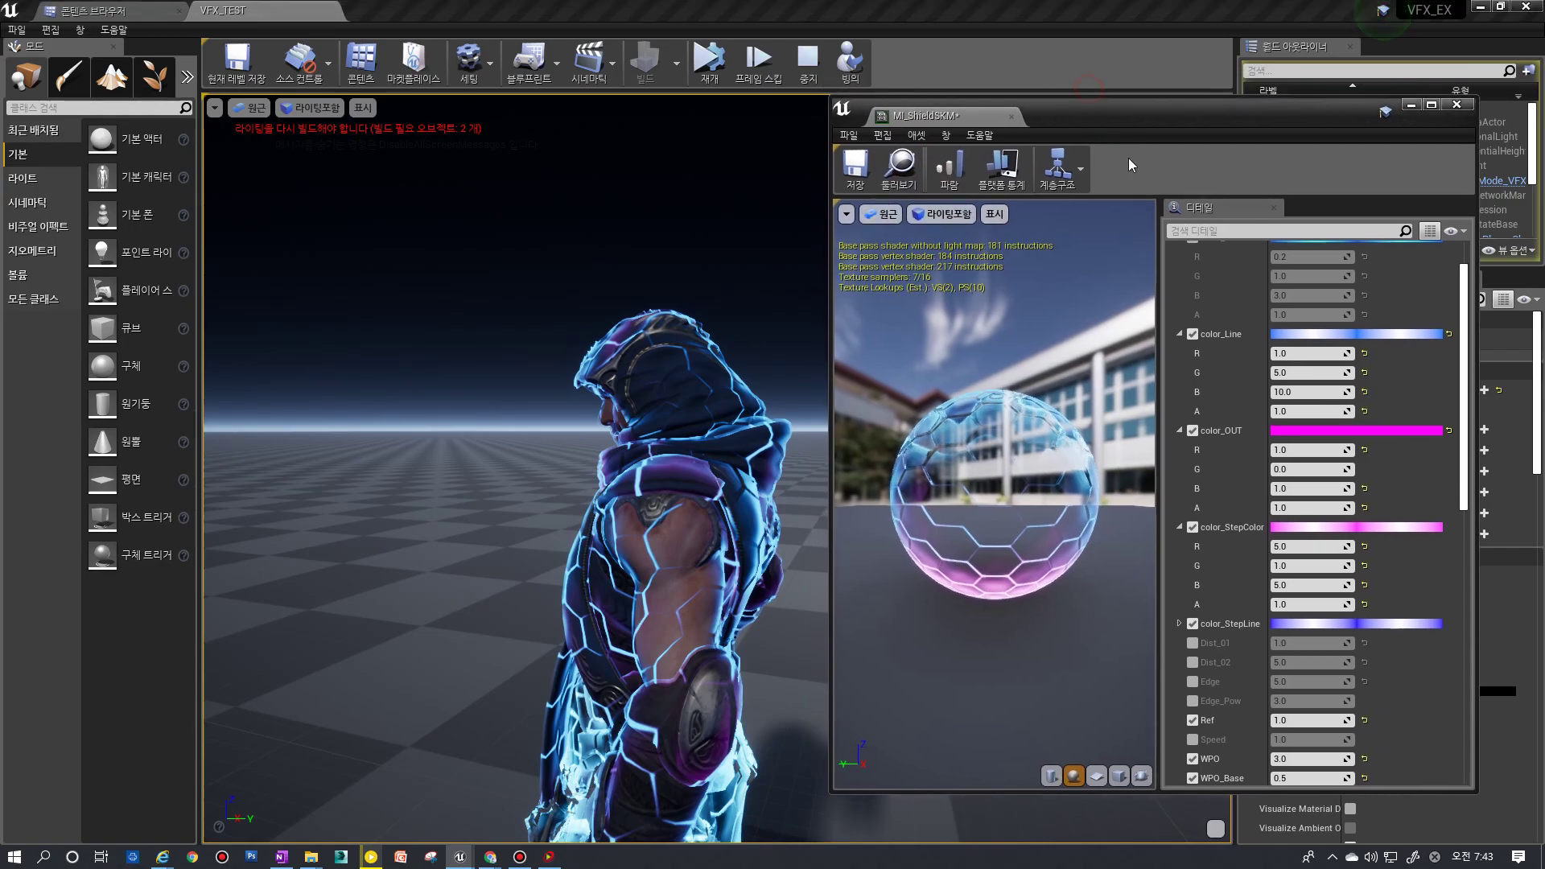
Step: Collapse the color_IN, color_Line, color_OUT and color_StepColor groups, reverting a color_OUT red test
scroll(1252, 381, "up", 2)
left_click(1179, 288)
left_click(1179, 307)
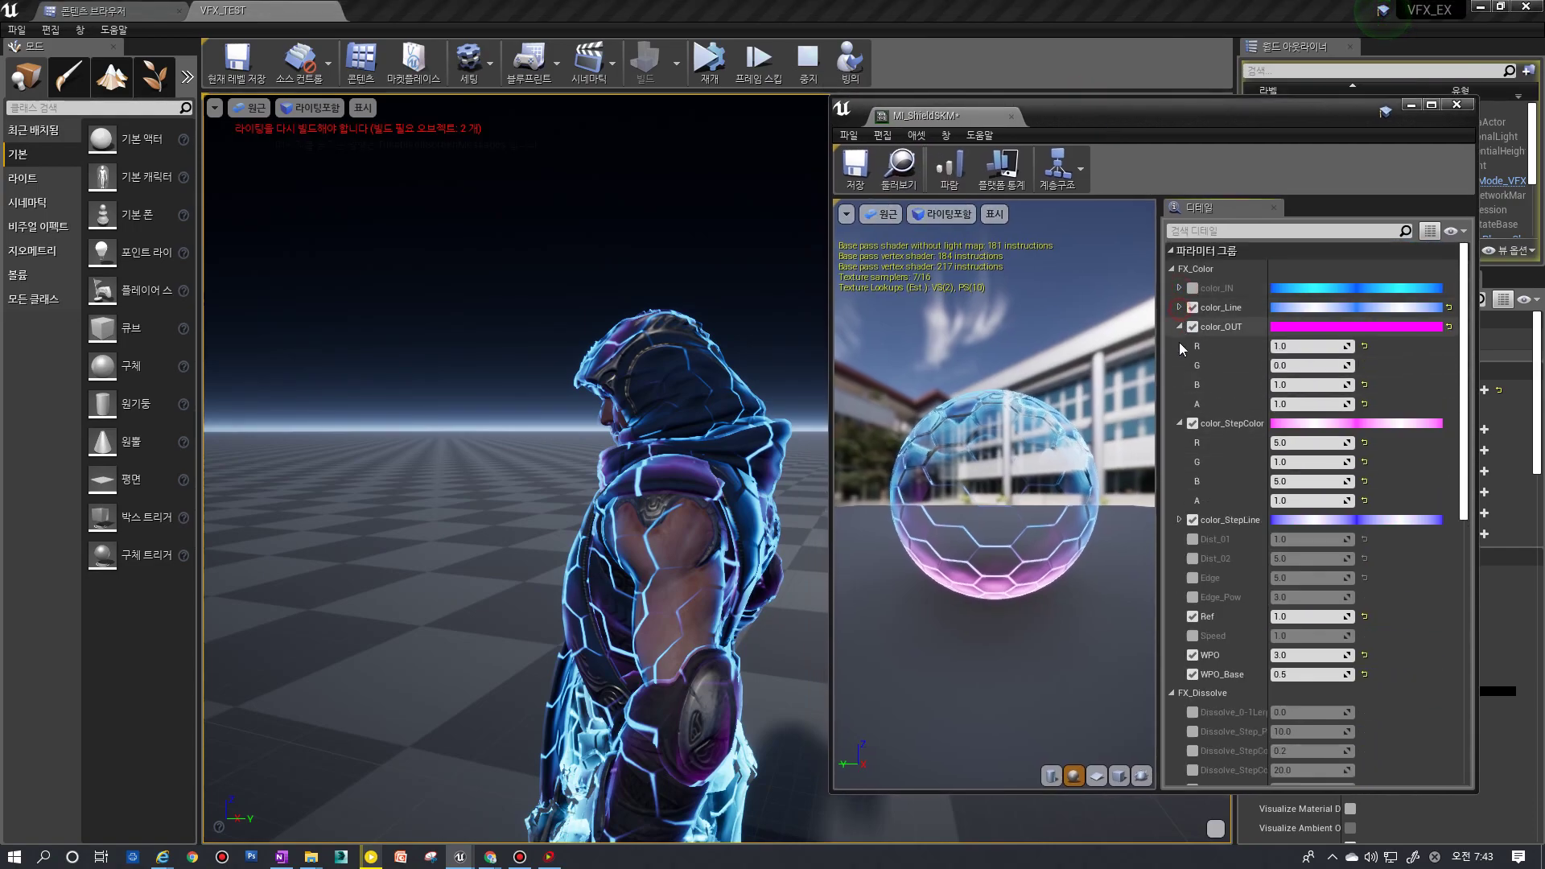
left_click_drag(1323, 347, 1248, 359)
left_click(1192, 328)
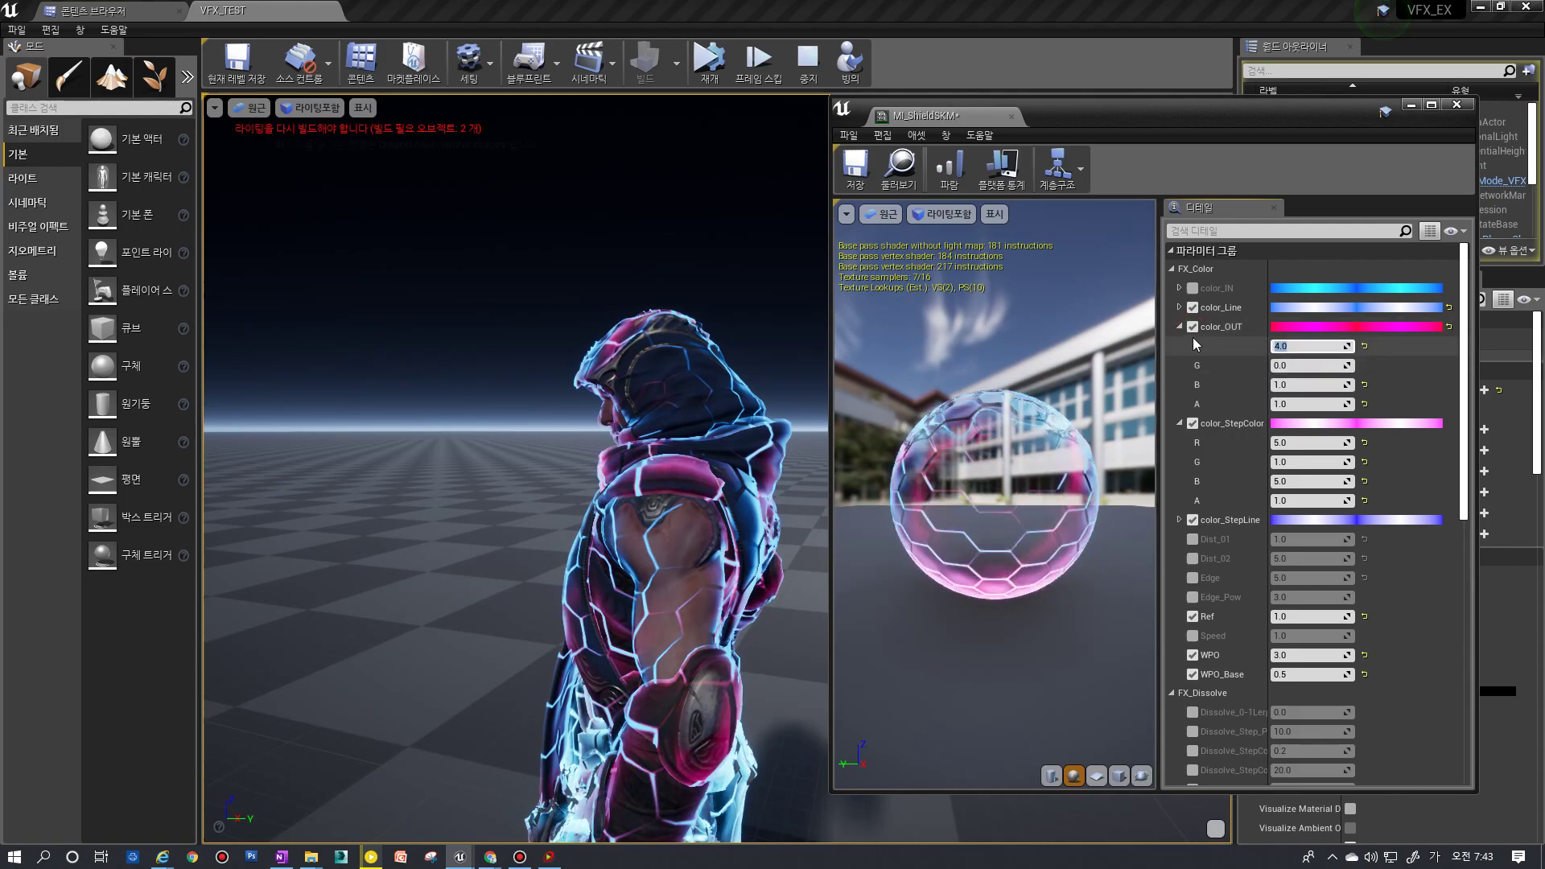
left_click(1180, 326)
left_click(1181, 346)
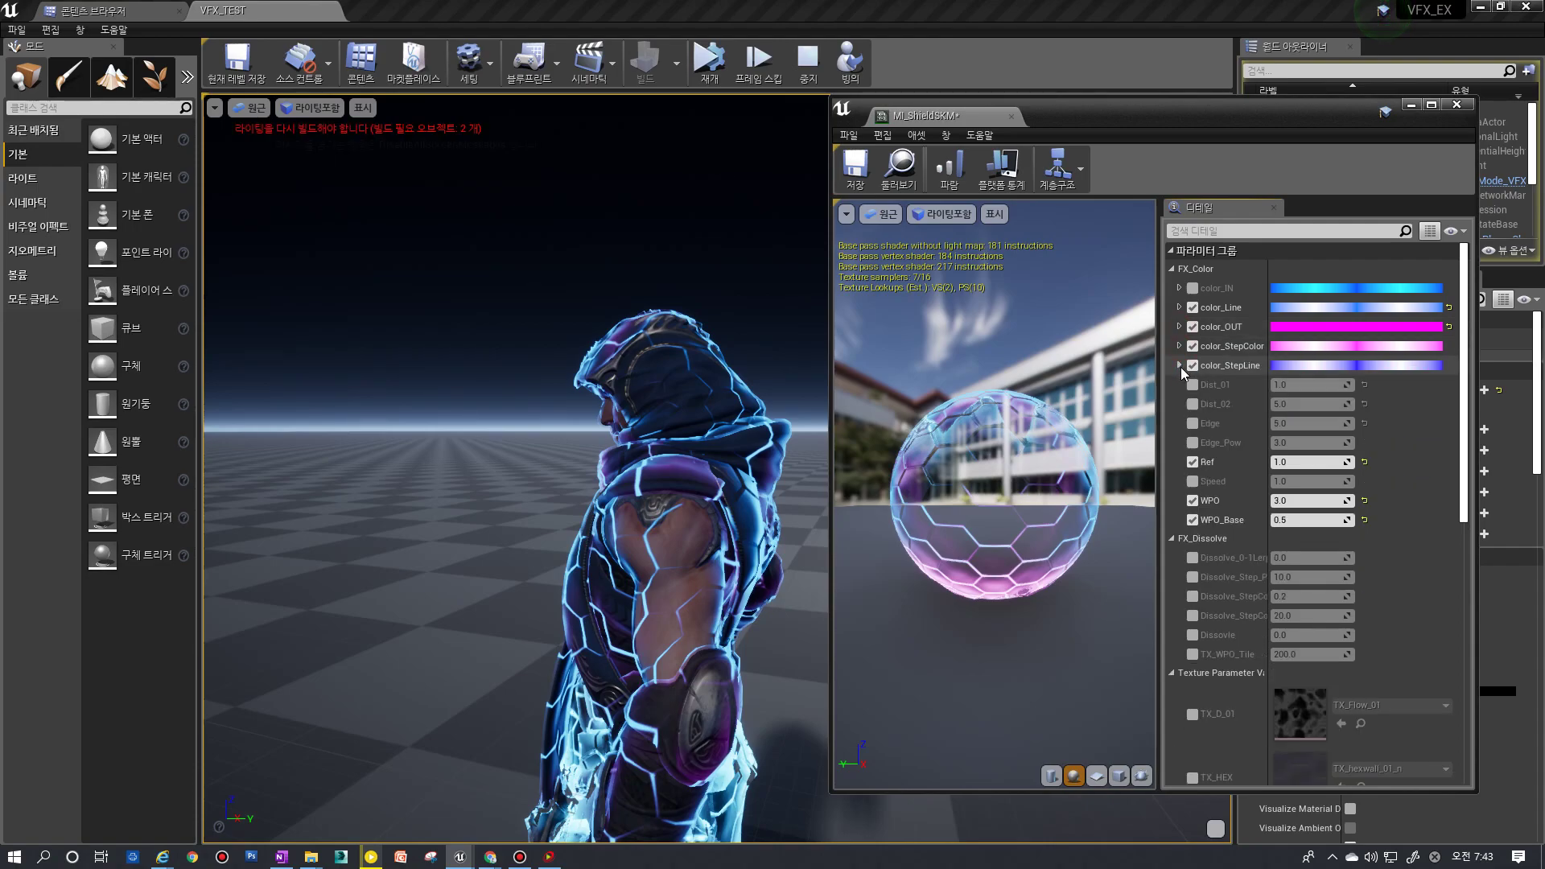
Step: Set the Ref parameter to 50, then change it to 1.0
left_click(1312, 464)
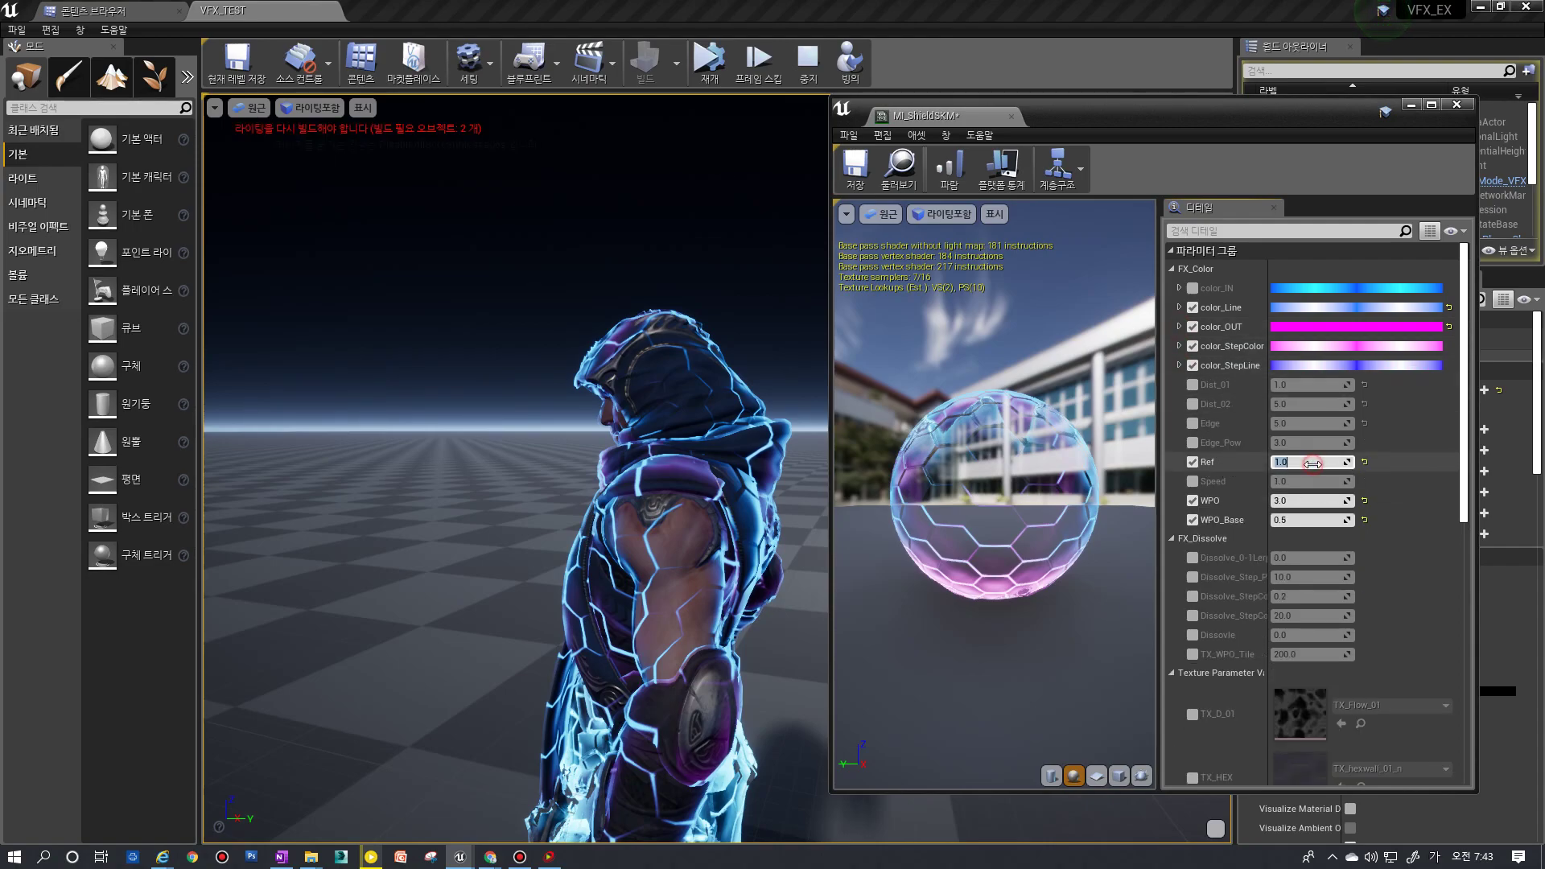
type("50")
key("Return")
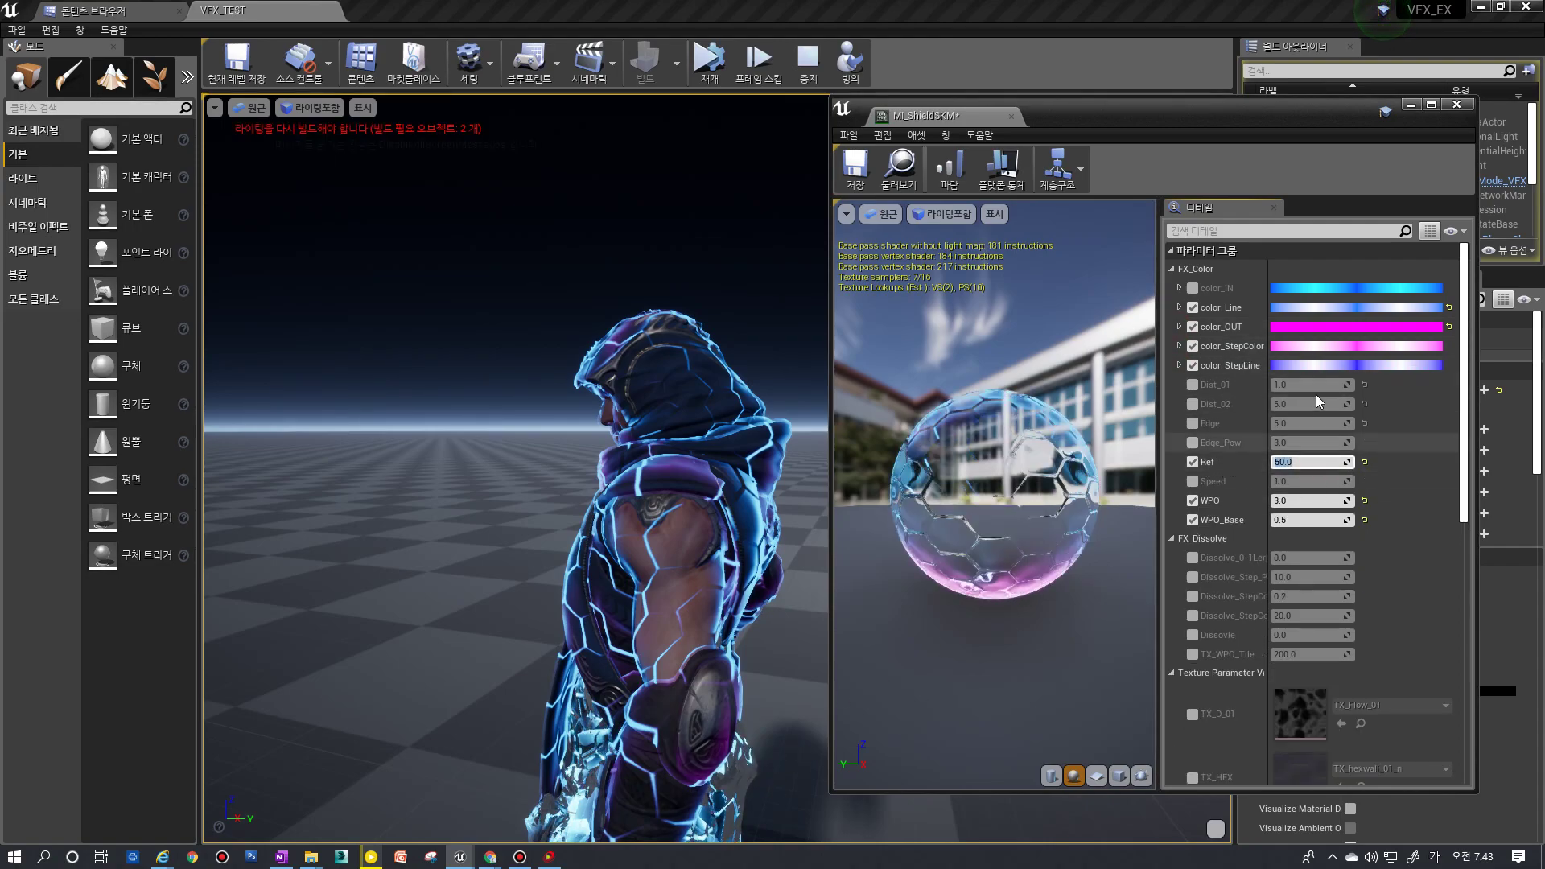
type("1")
key("Return")
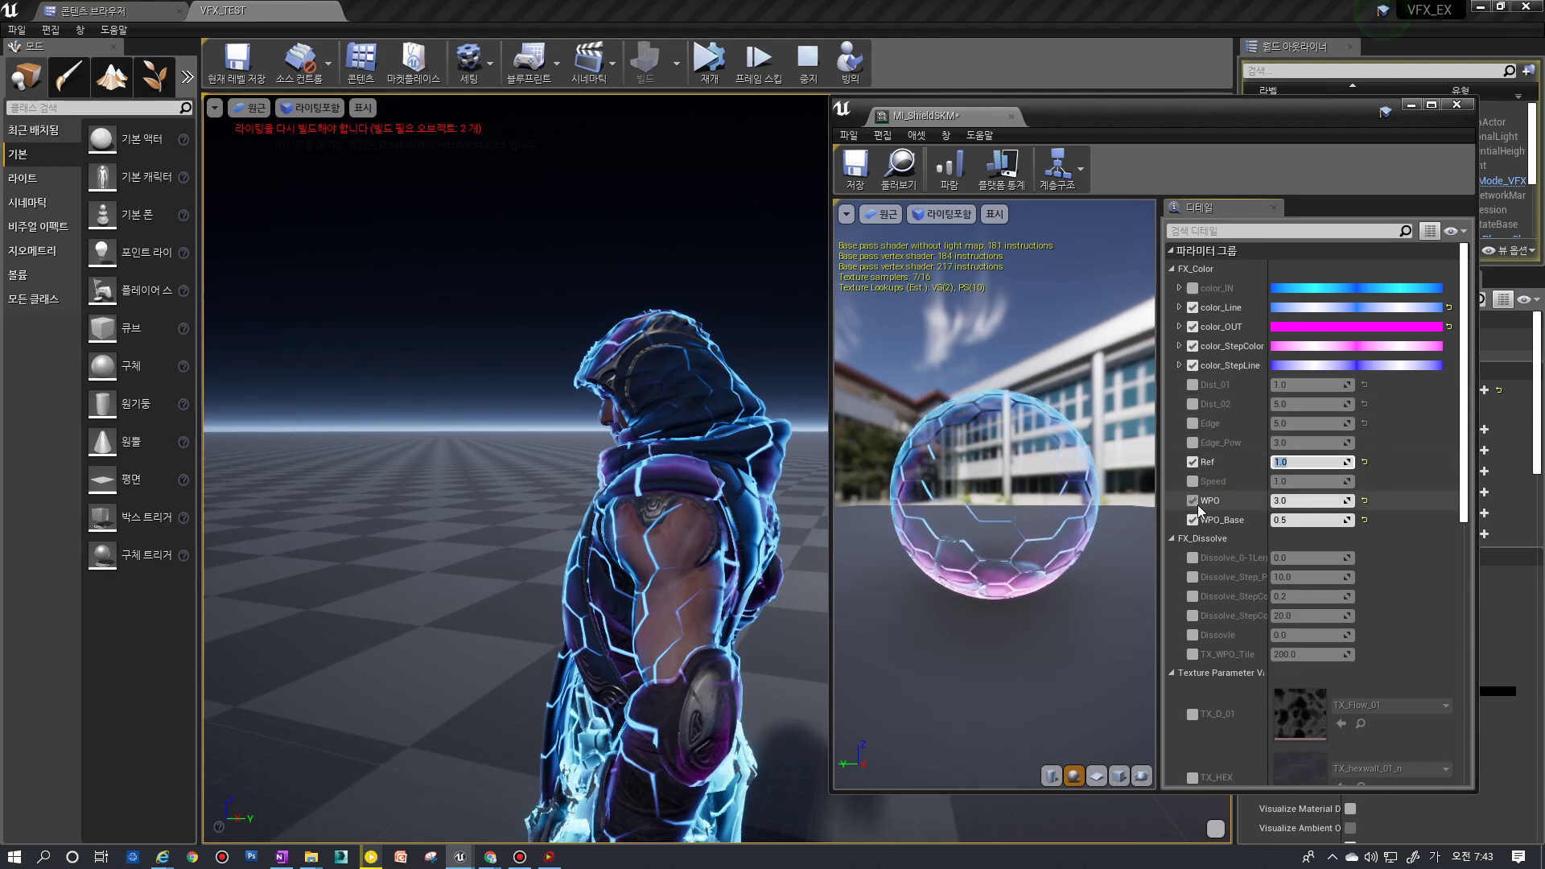
Step: Move the material editor aside, open the camera speed settings, and fly closer around the character
right_click_drag(605, 443, 579, 445)
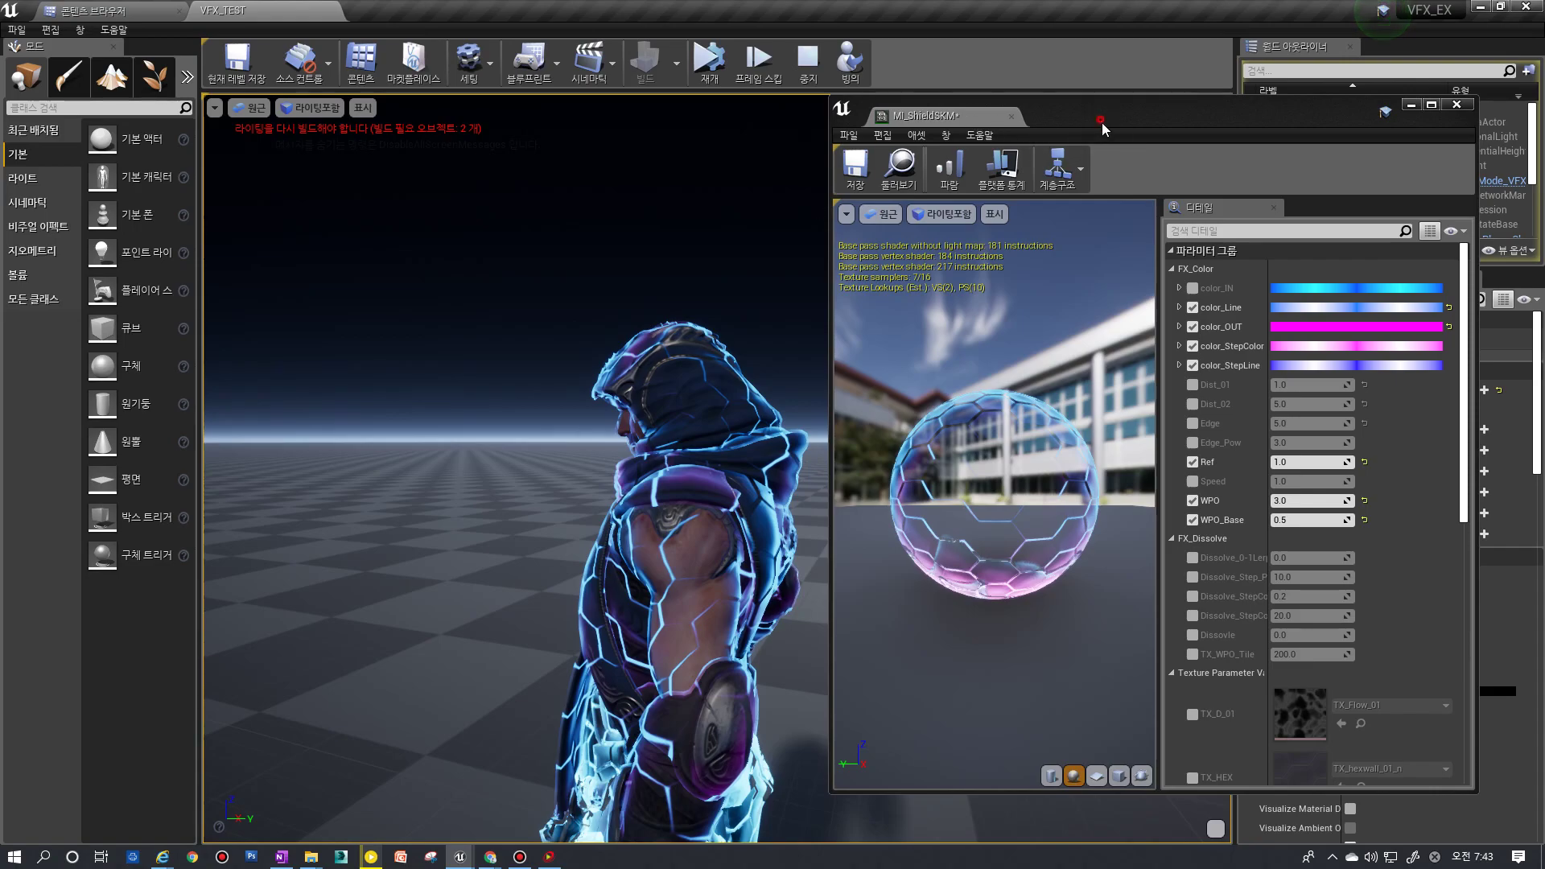
left_click_drag(1102, 127, 1058, 129)
left_click(1187, 107)
right_click_drag(523, 483, 531, 483)
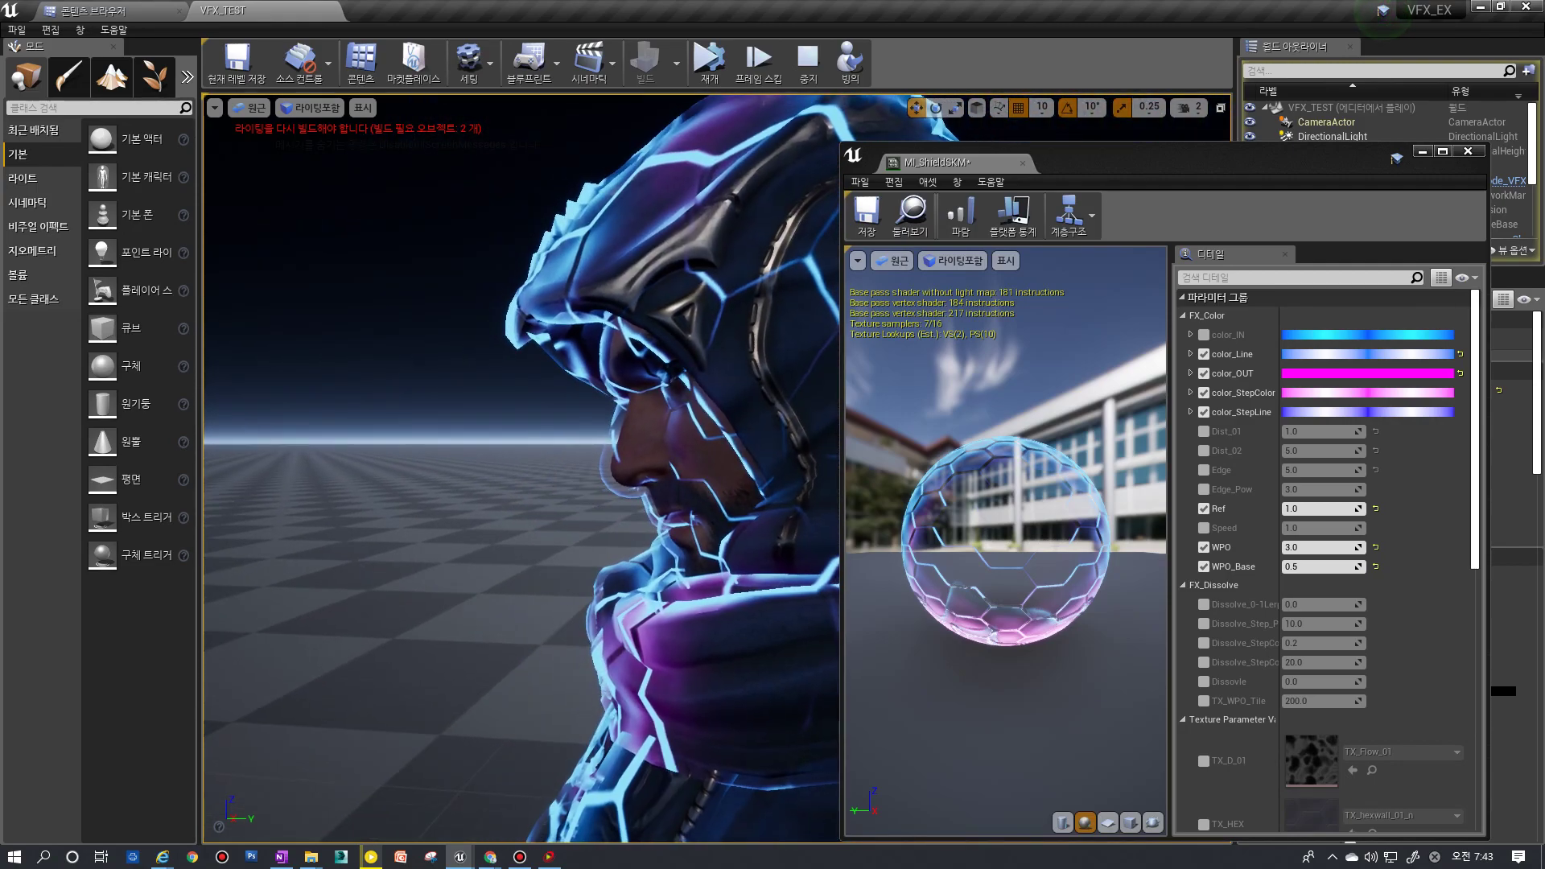
right_click_drag(685, 483, 684, 484)
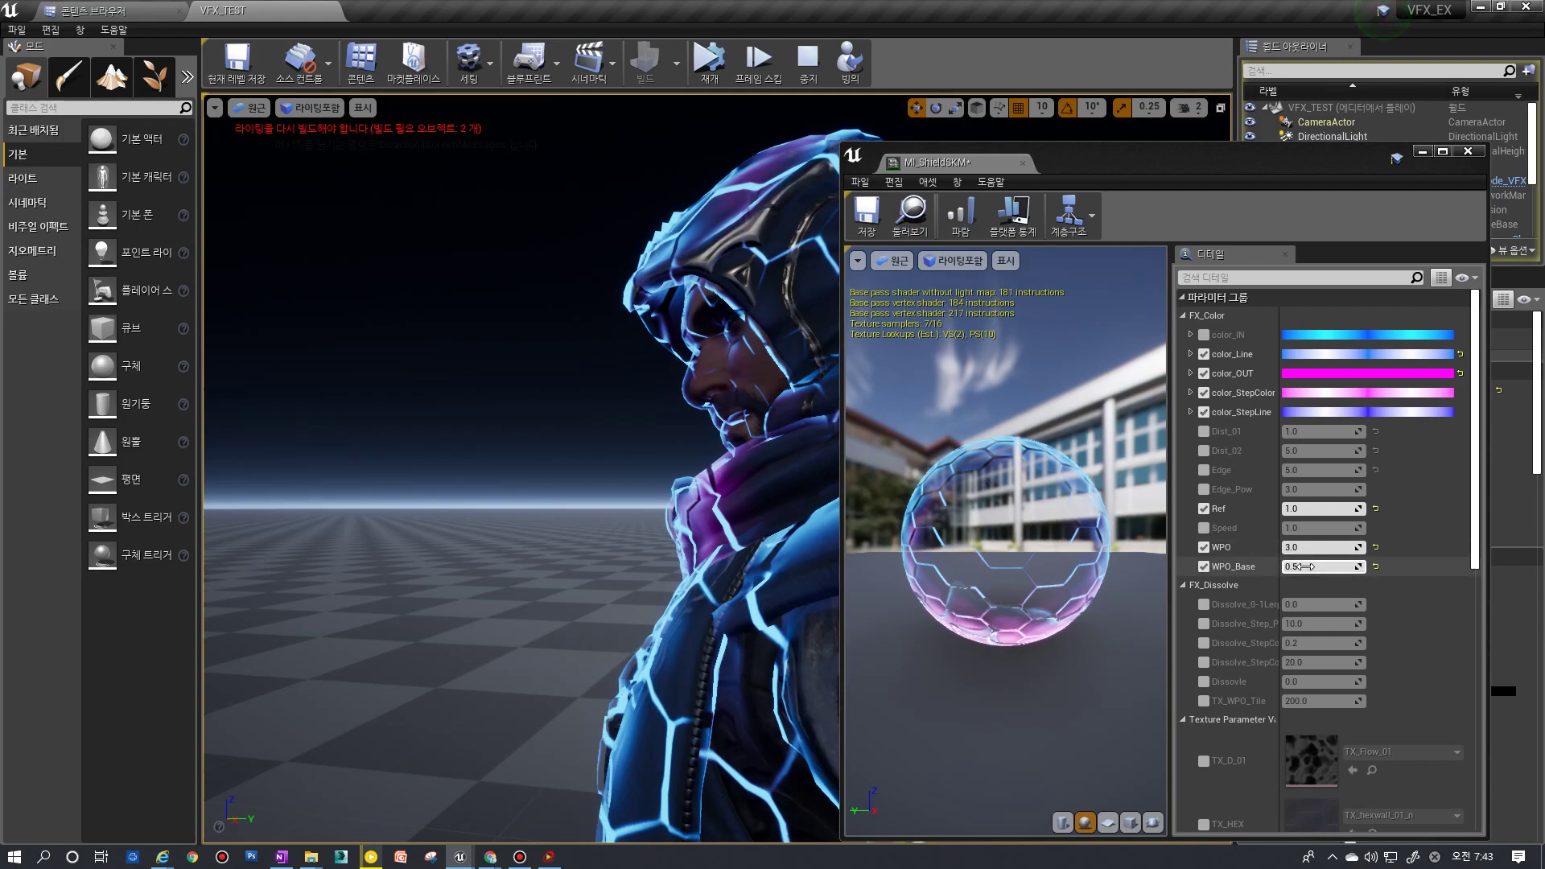
Step: Test the WPO value and try WPO_Base at 2.0 and 3.0
left_click_drag(1316, 547, 1296, 547)
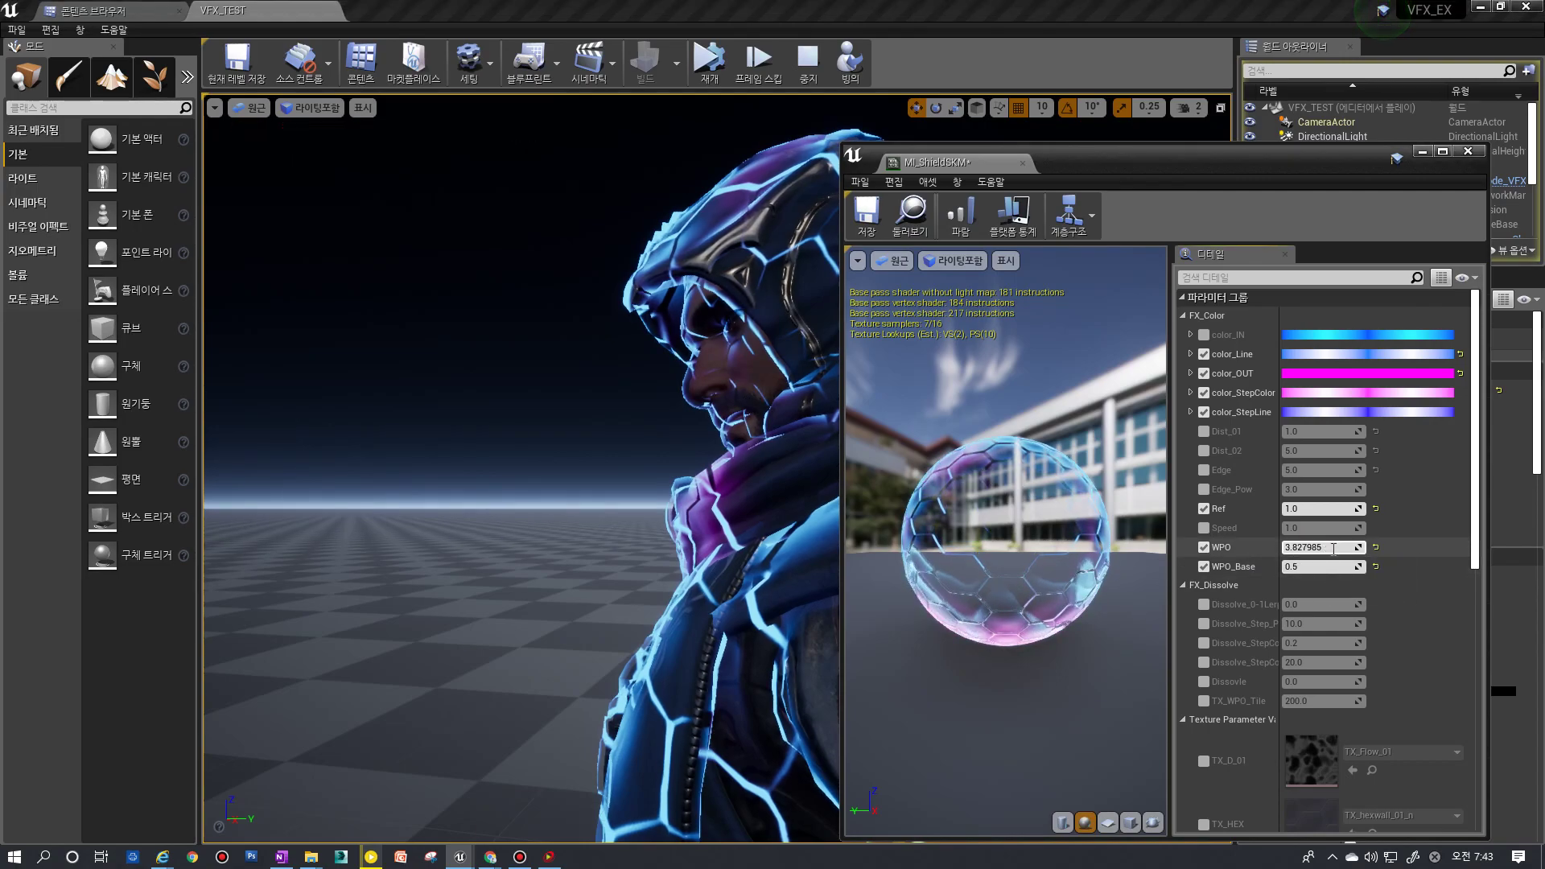
left_click(1314, 547)
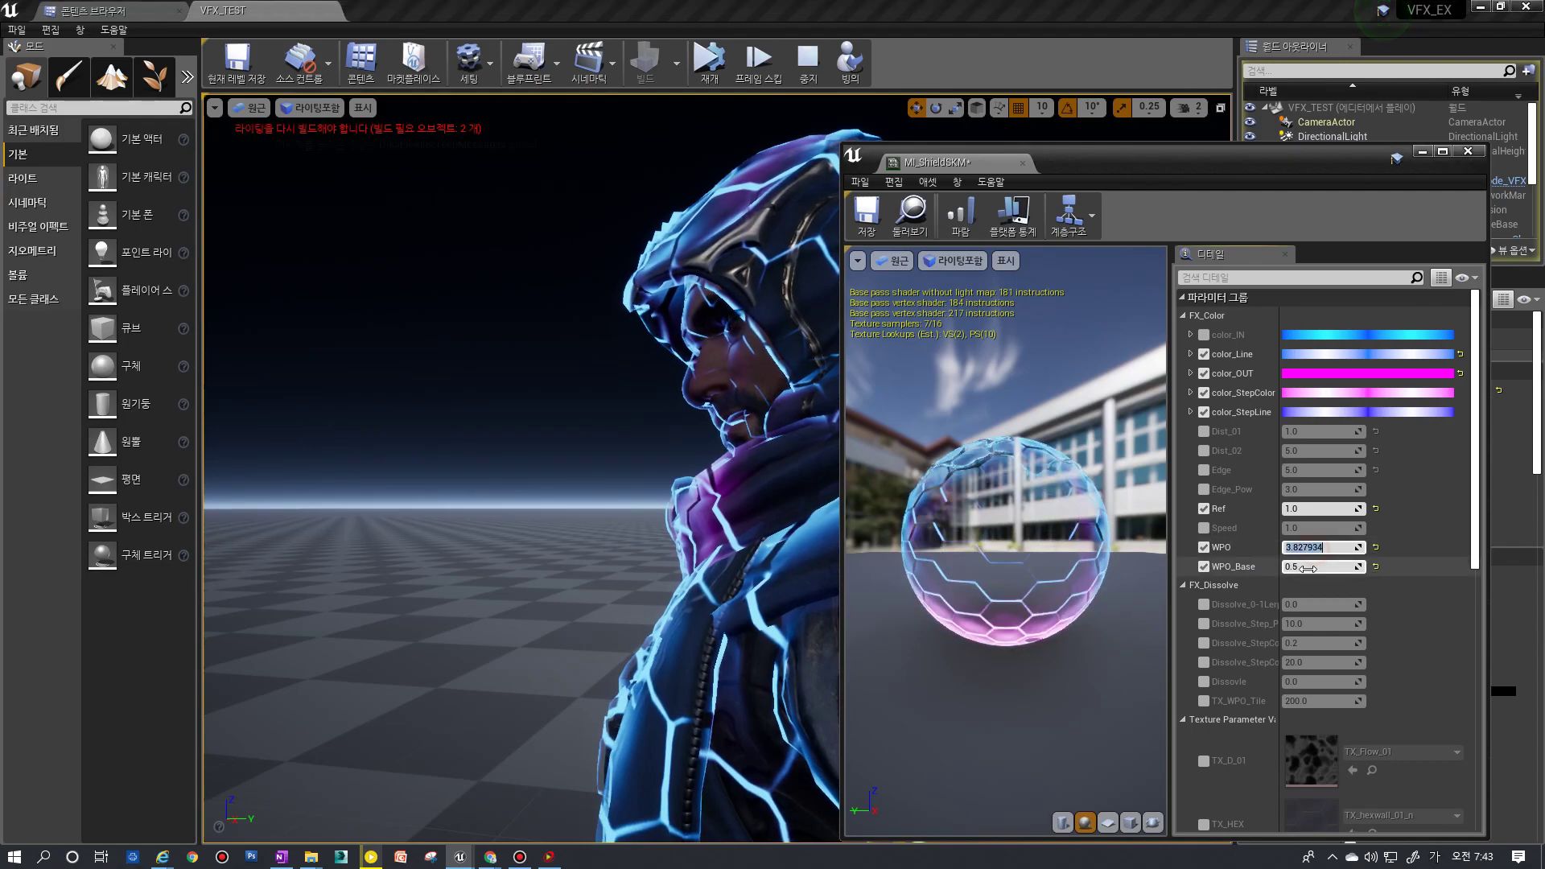
type("3")
left_click(1305, 567)
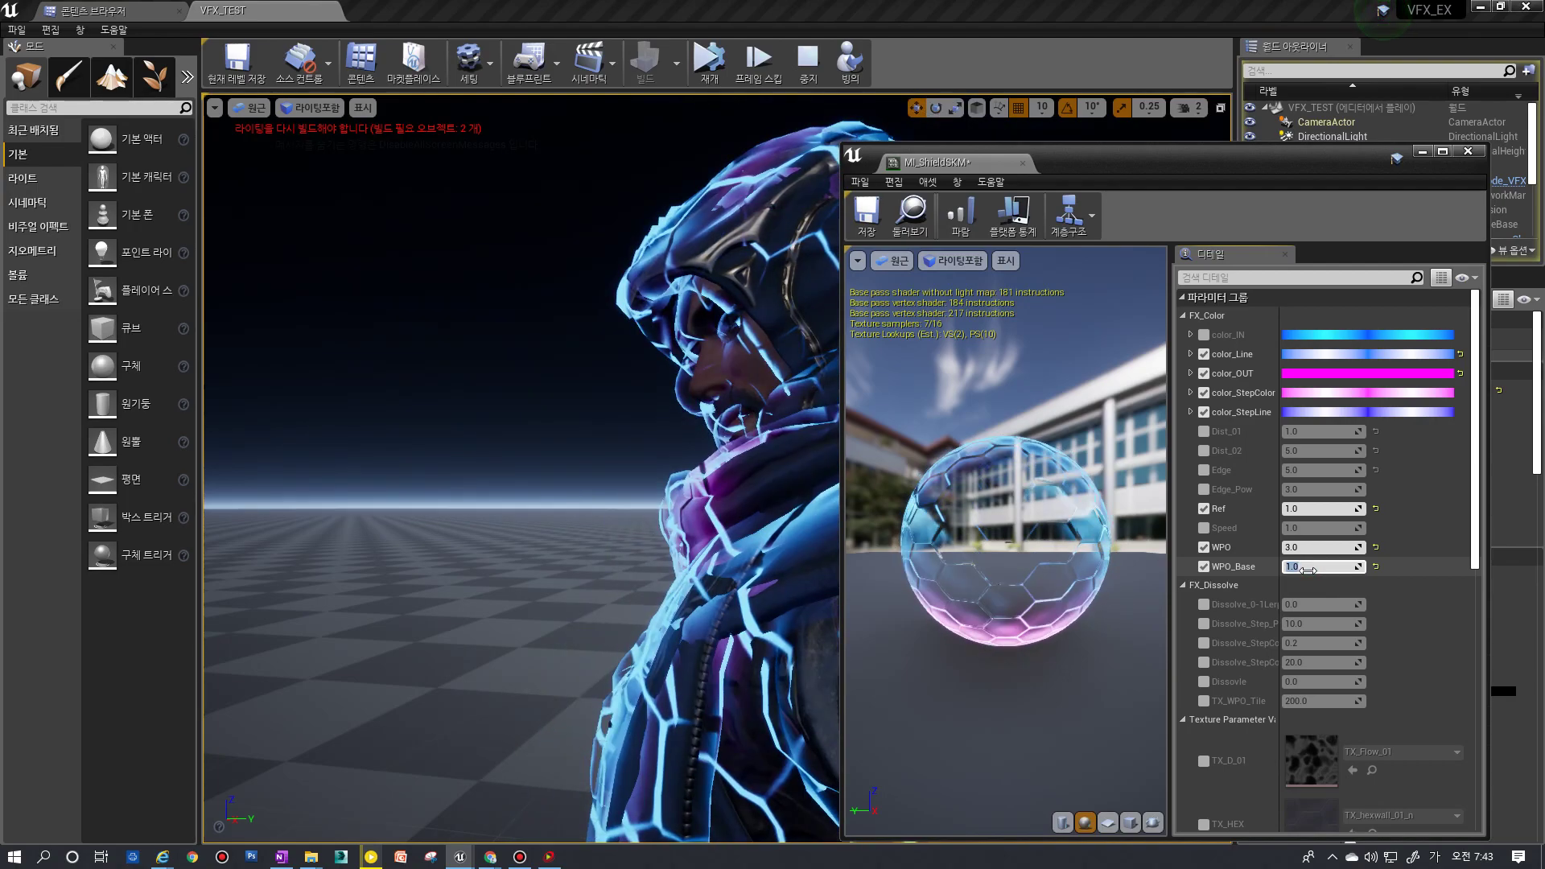
type("2")
key("Return")
key("Return")
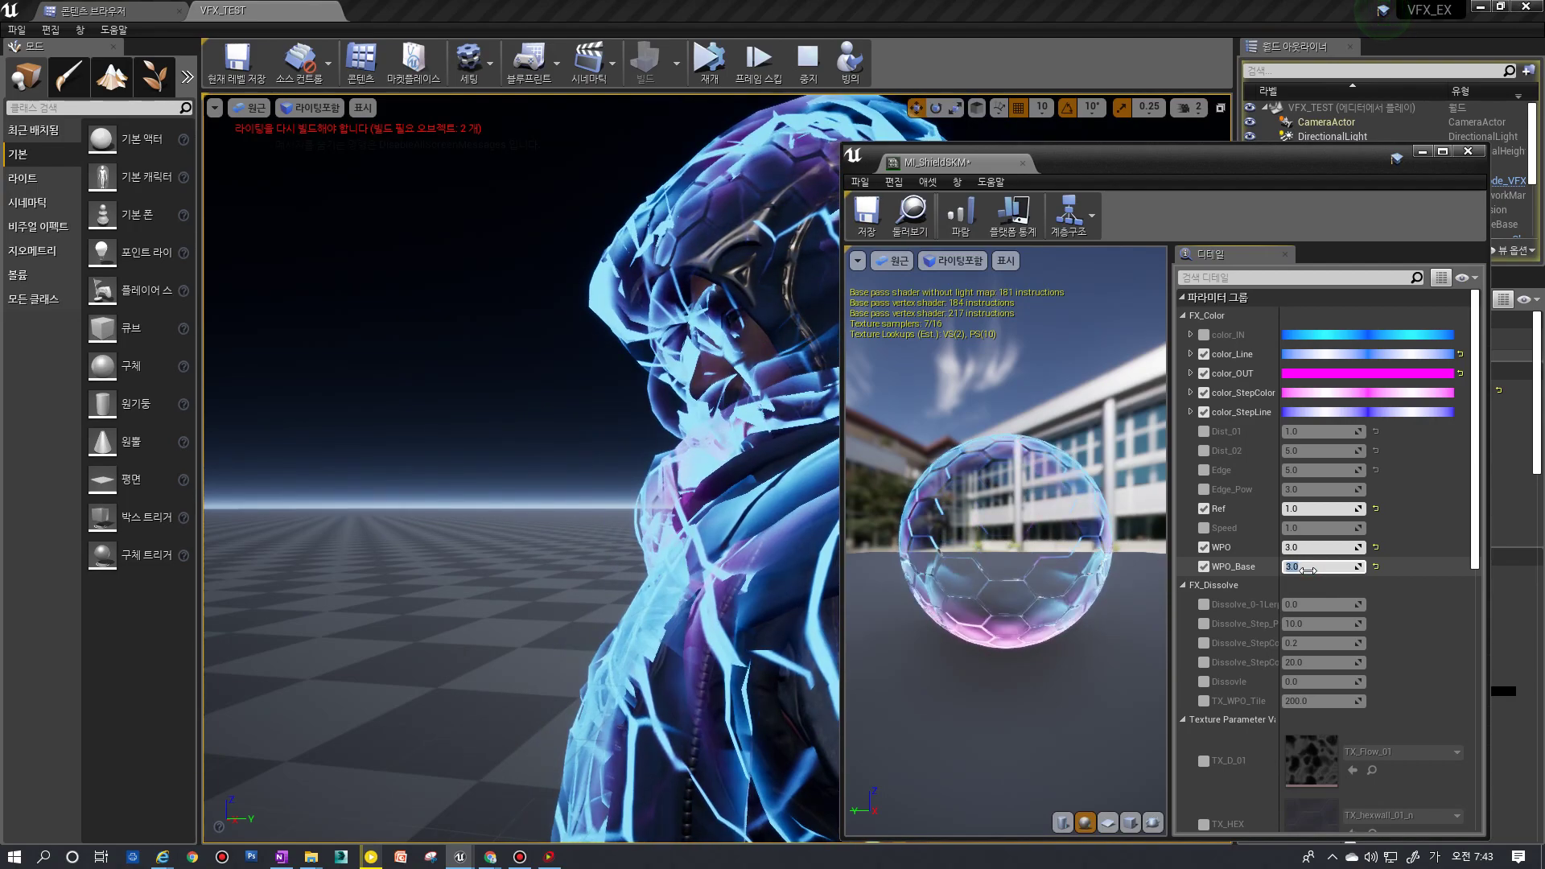
type("0")
key("Return")
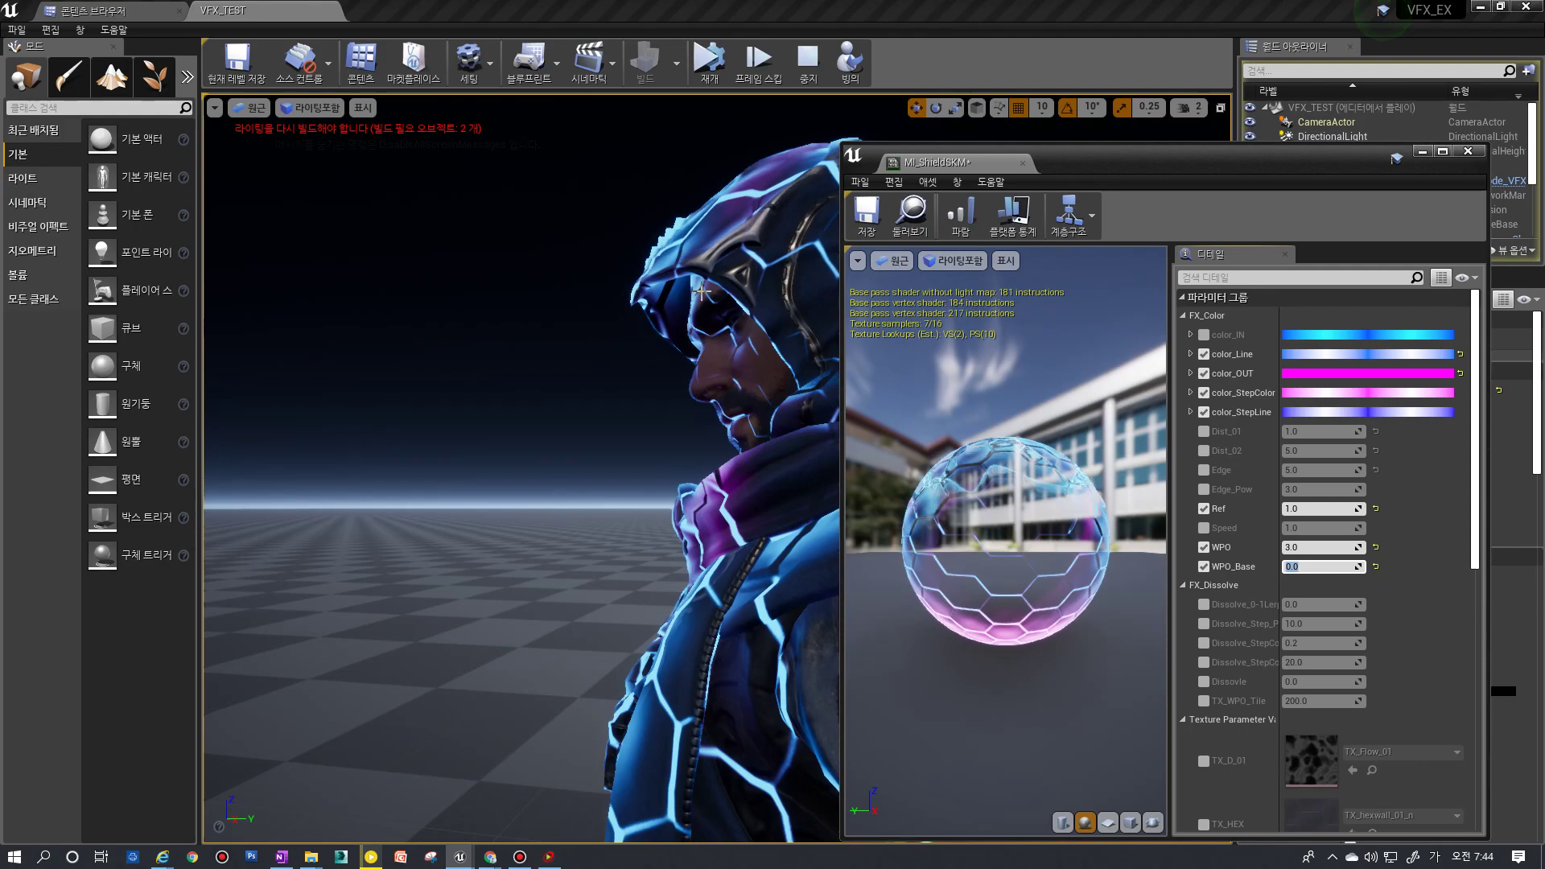
Step: Try WPO_Base at 0.25, settle on 0.5, and take control of the character again
left_click(735, 544)
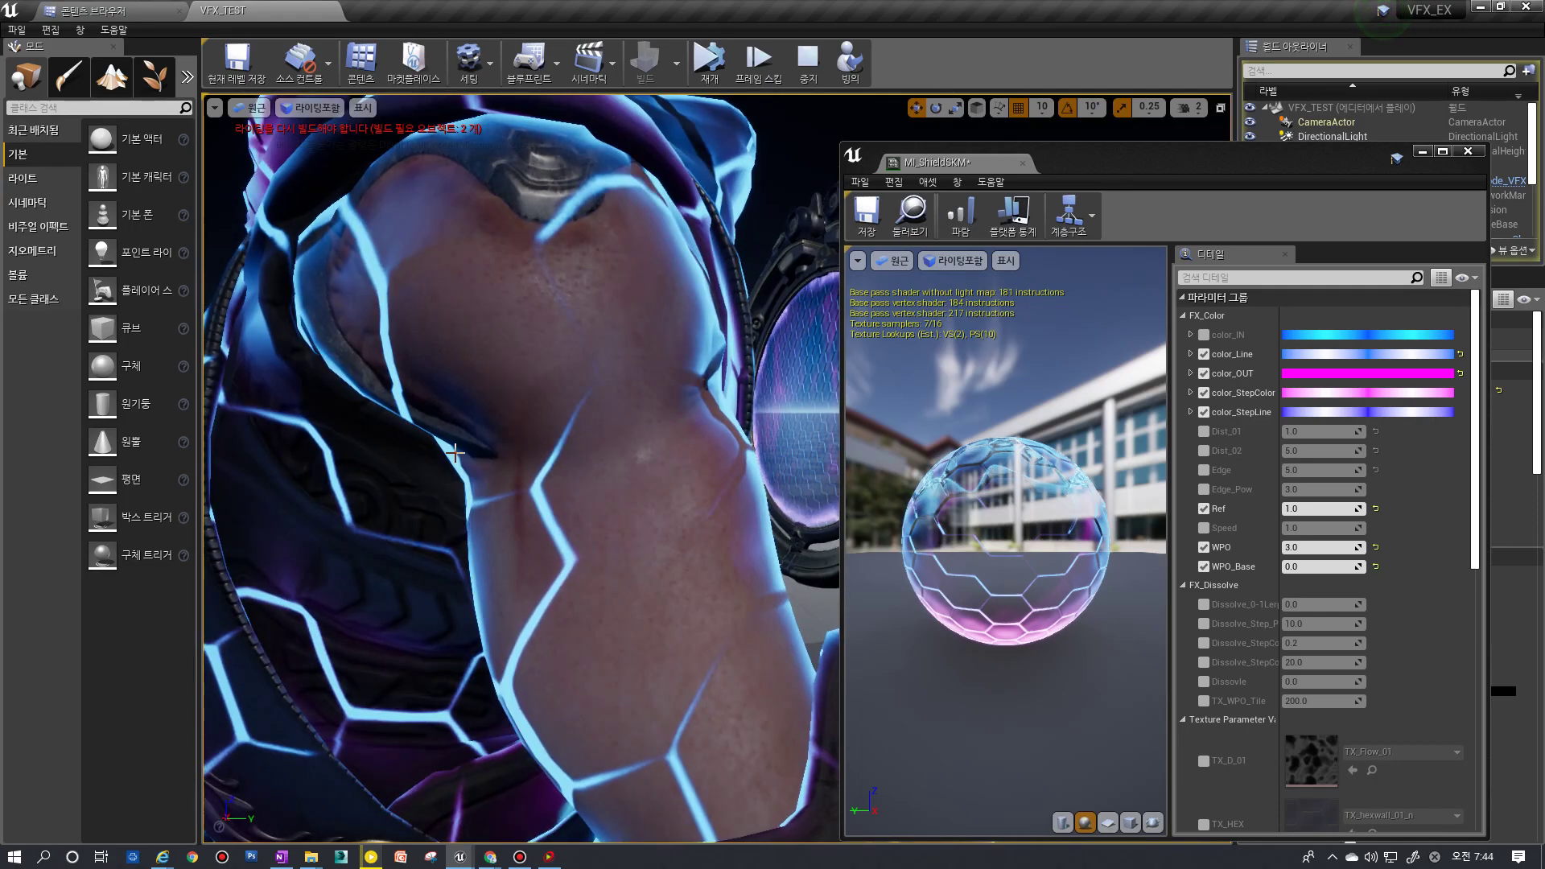
left_click(1312, 565)
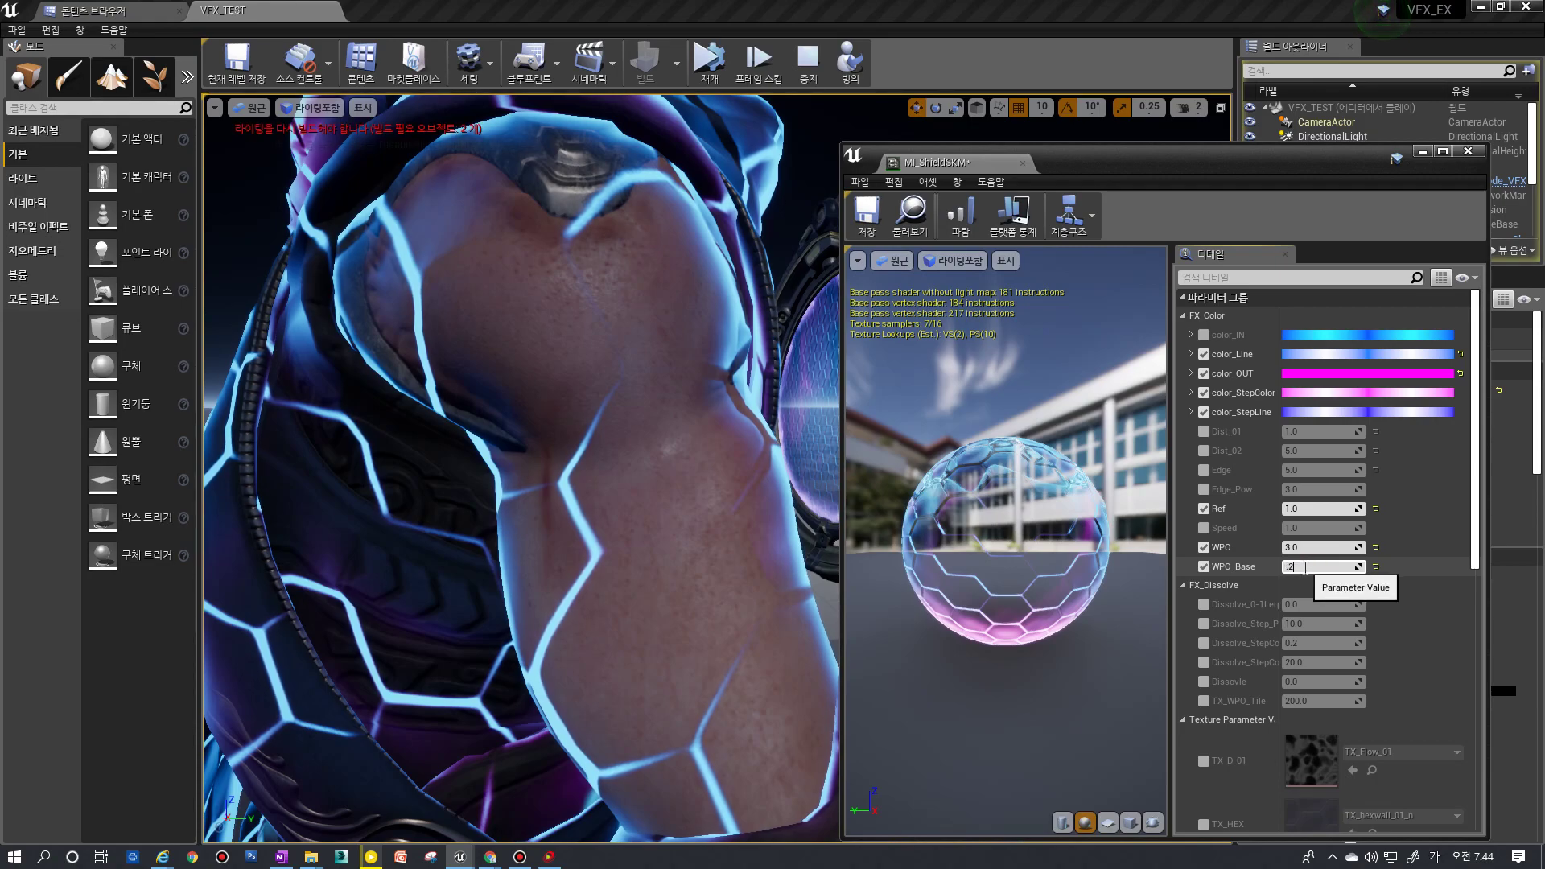
type("5")
key("Return")
type(".5")
key("Return")
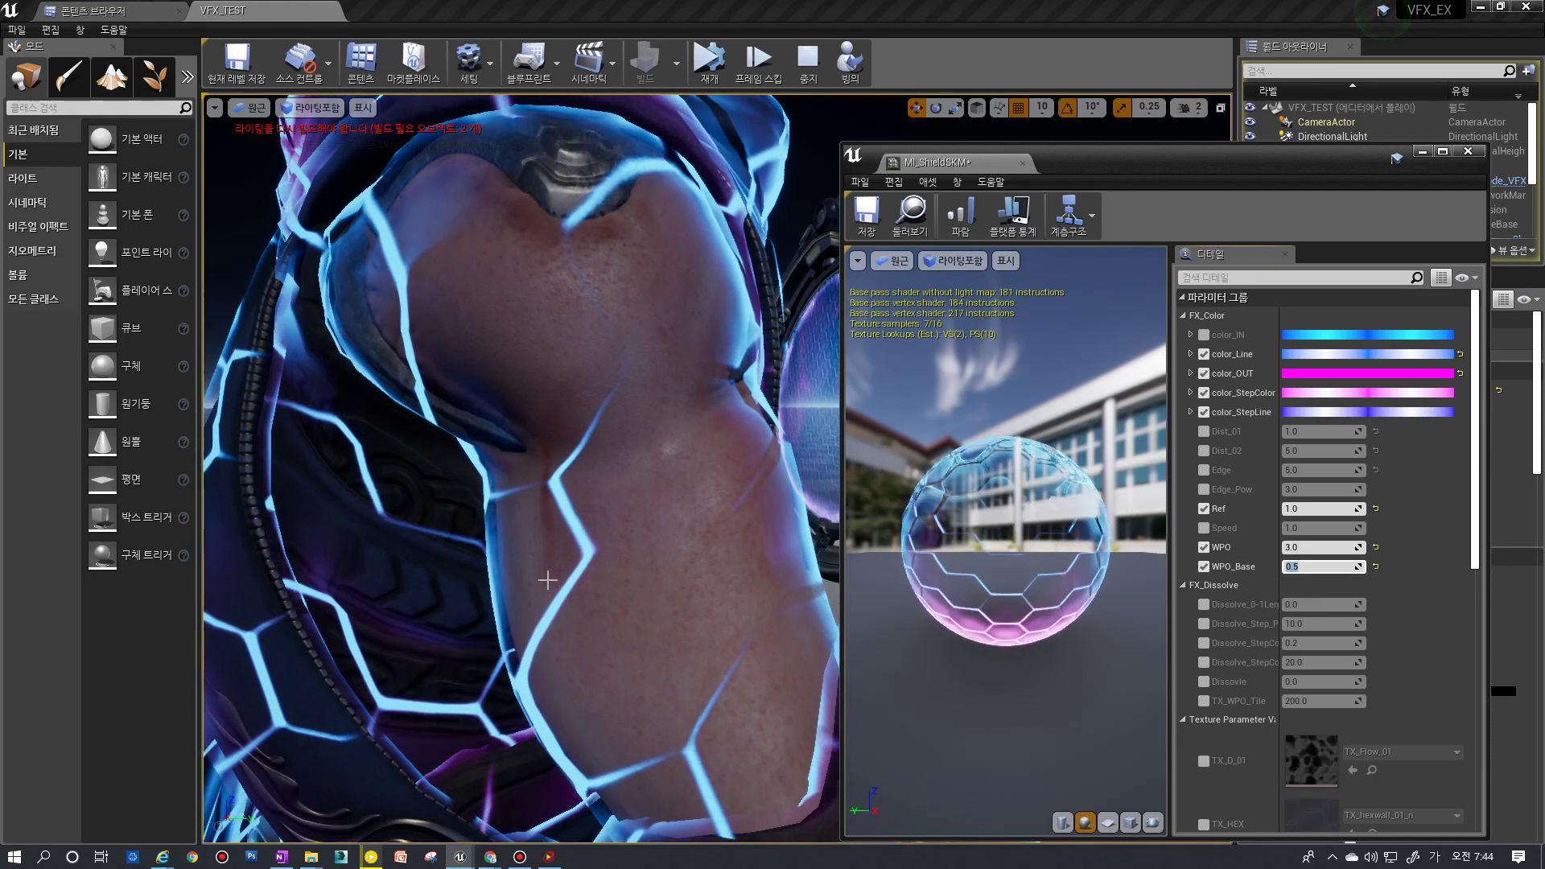
left_click(539, 553)
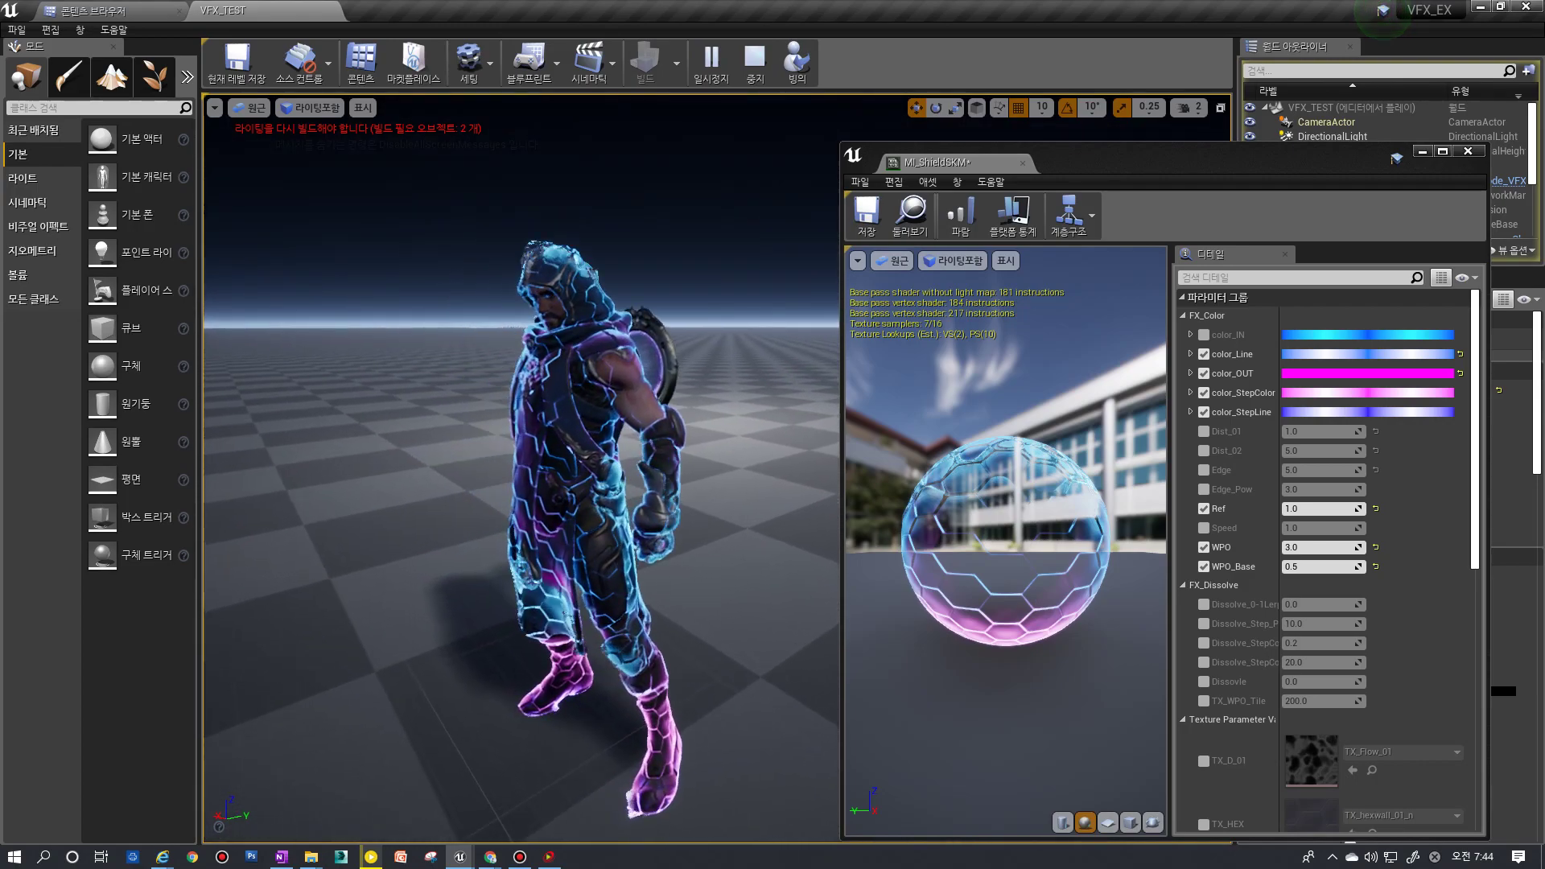
key("F8")
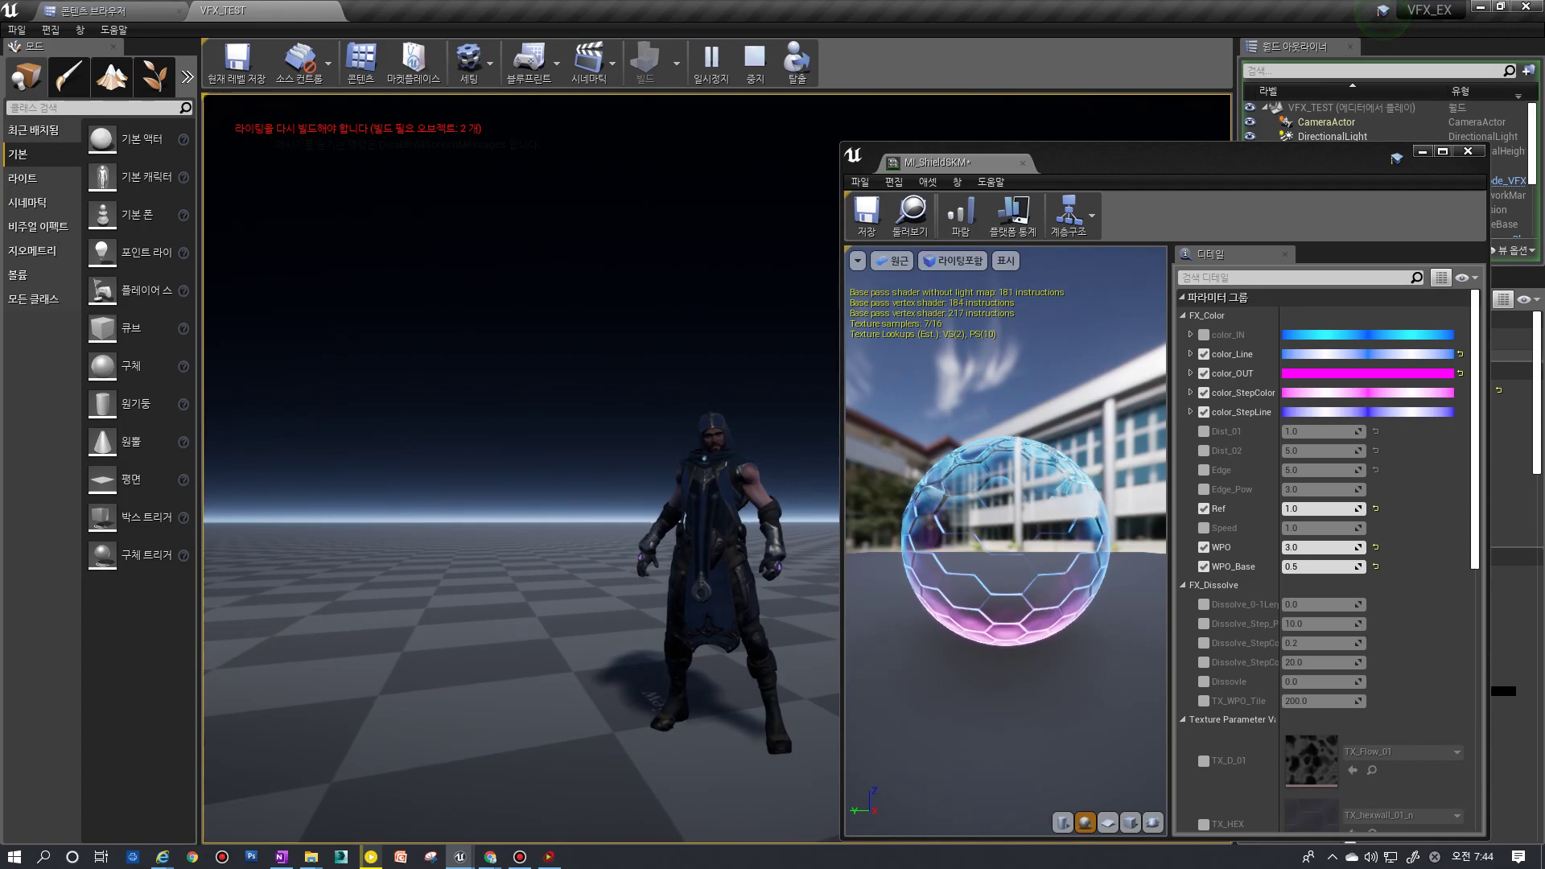
Step: Eject to a free camera, close the MI_ShieldSKM editor, and turn the view slightly
key("F8")
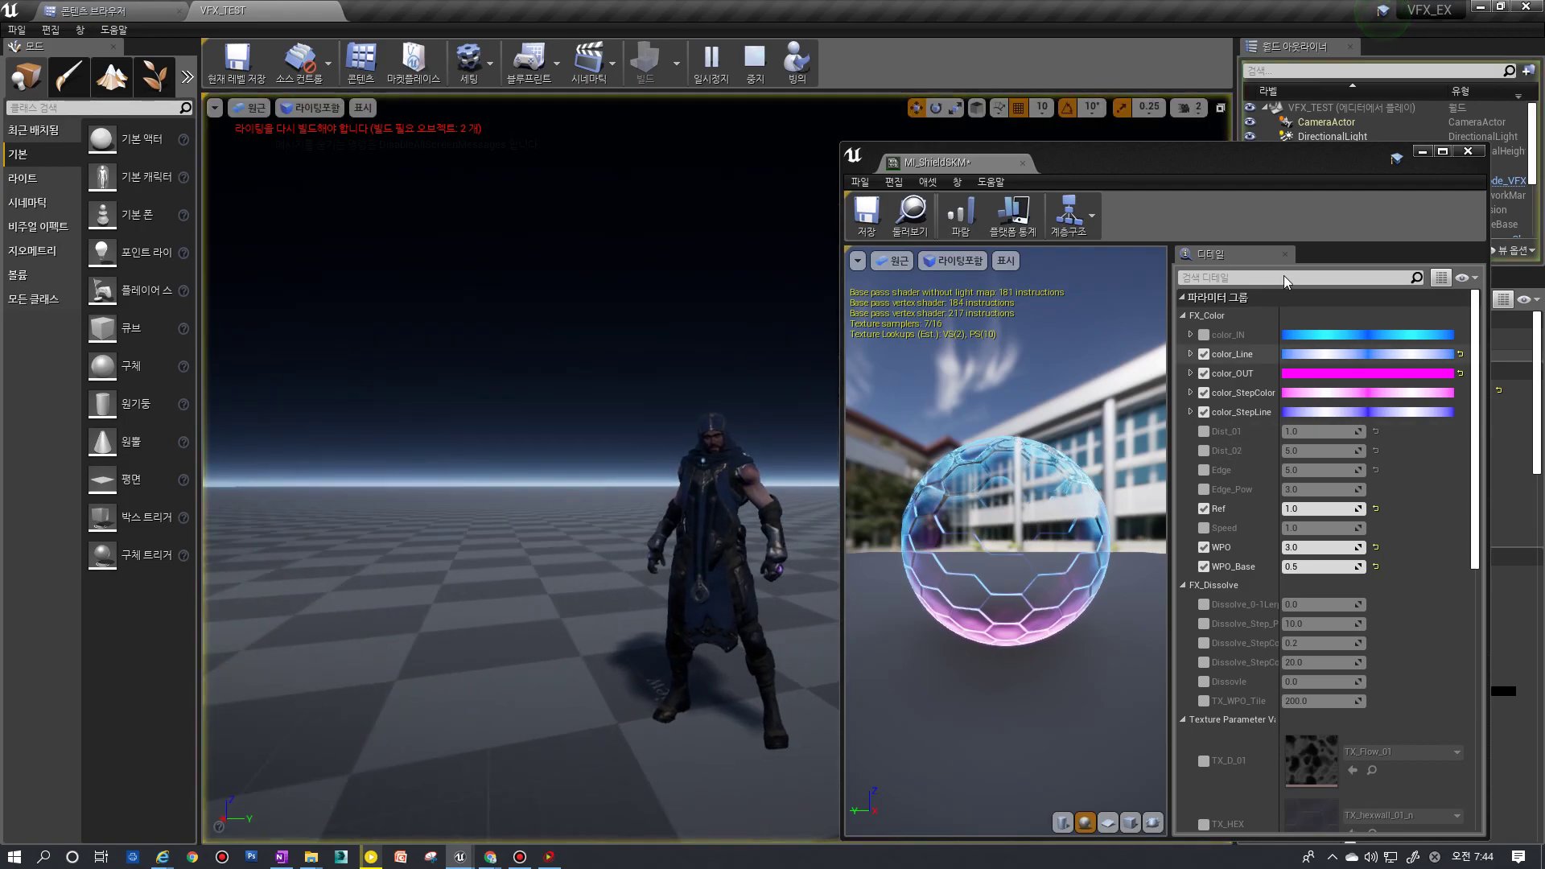
left_click(1467, 152)
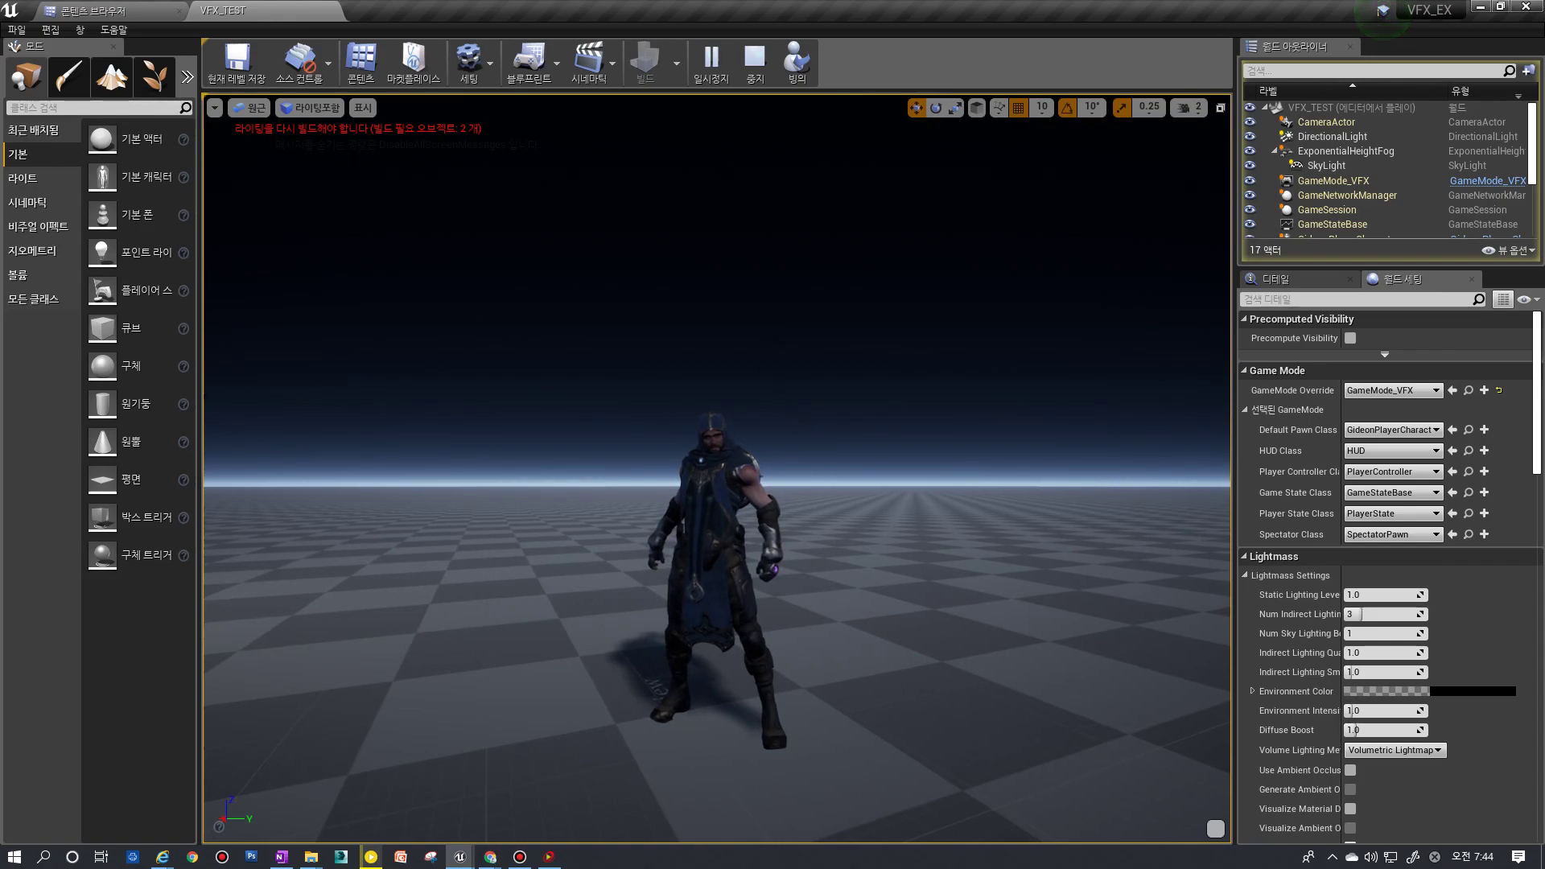
right_click_drag(785, 399, 829, 471)
Step: Possess the character for one more shield run, then stop the play session
key("F8")
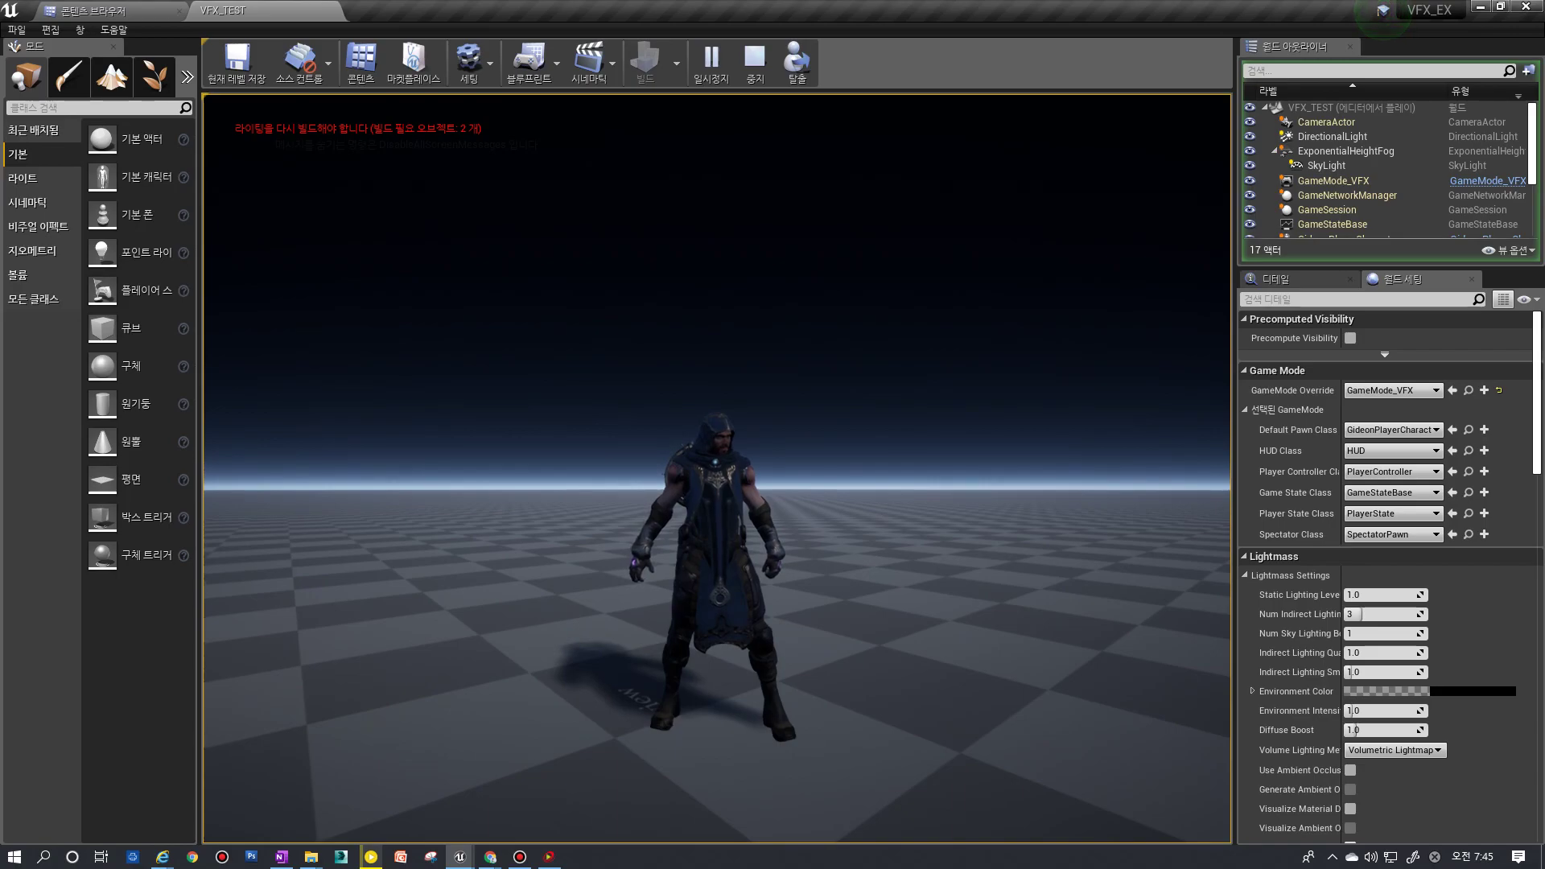
key("Escape")
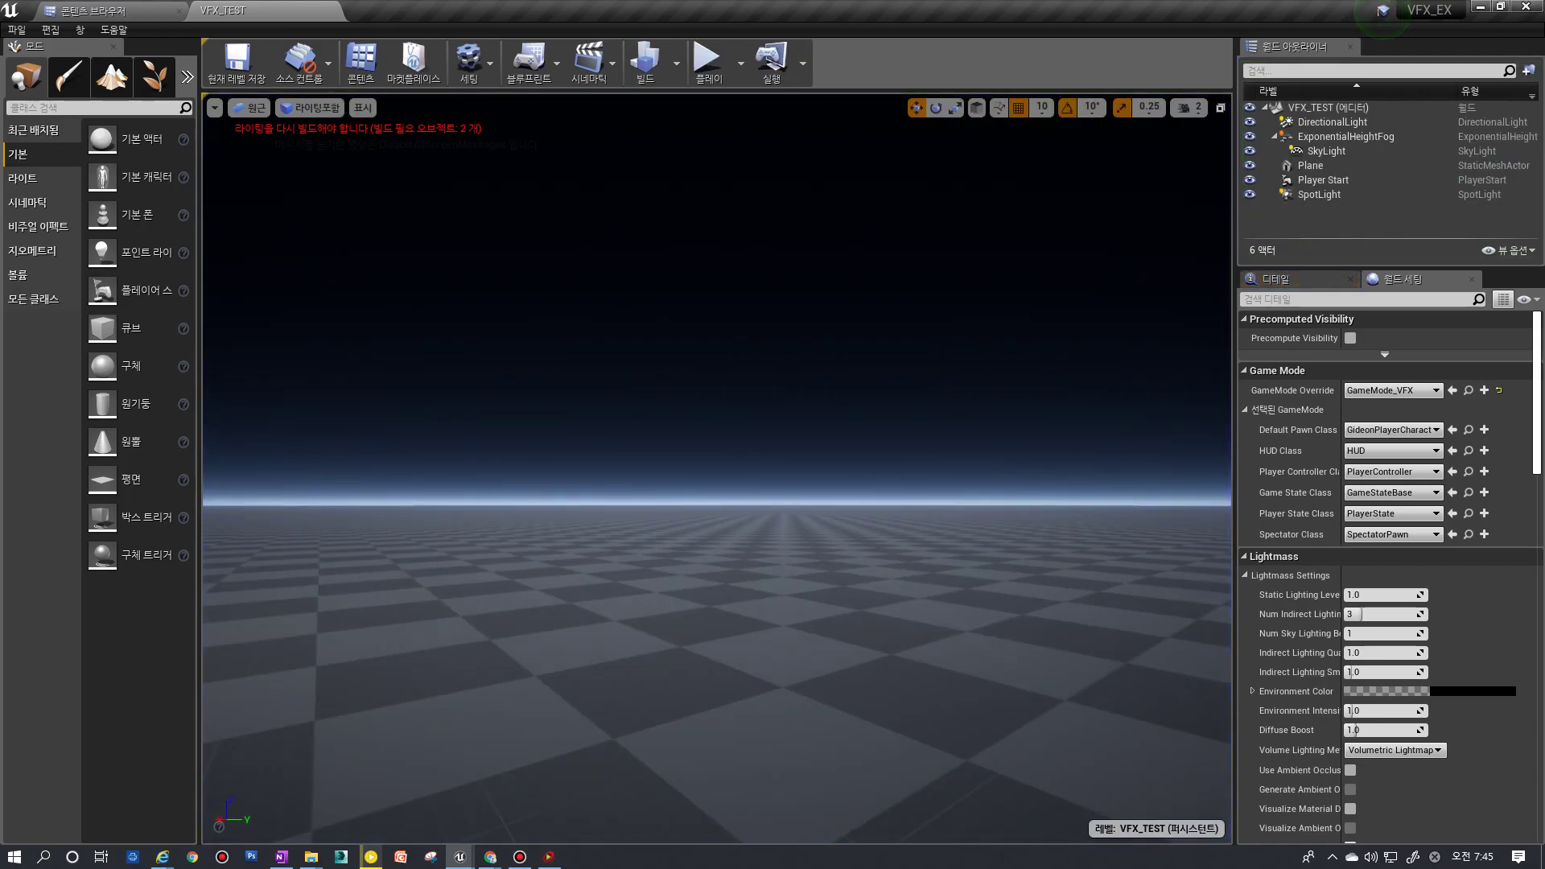